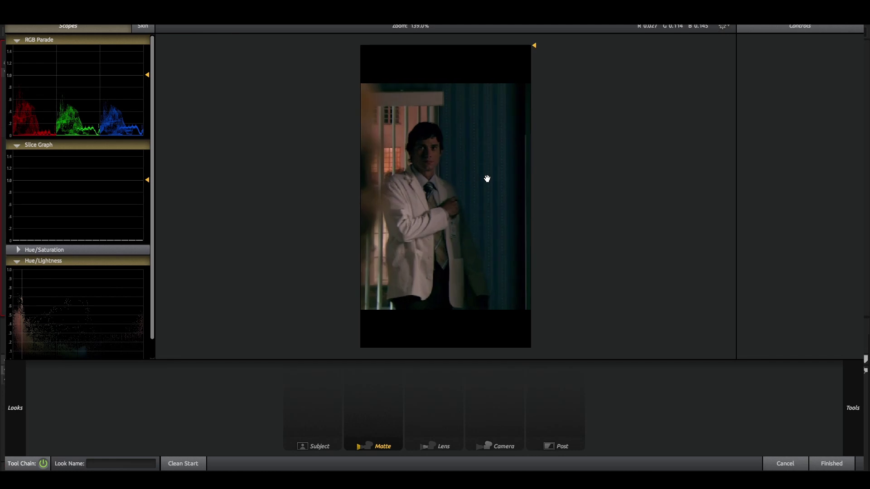
Add Print Bleach Bypass to the look's Post section with 85% silver retention and +3.40 exposure compensation.
{"action": "left_click", "coordinate": [832, 355]}
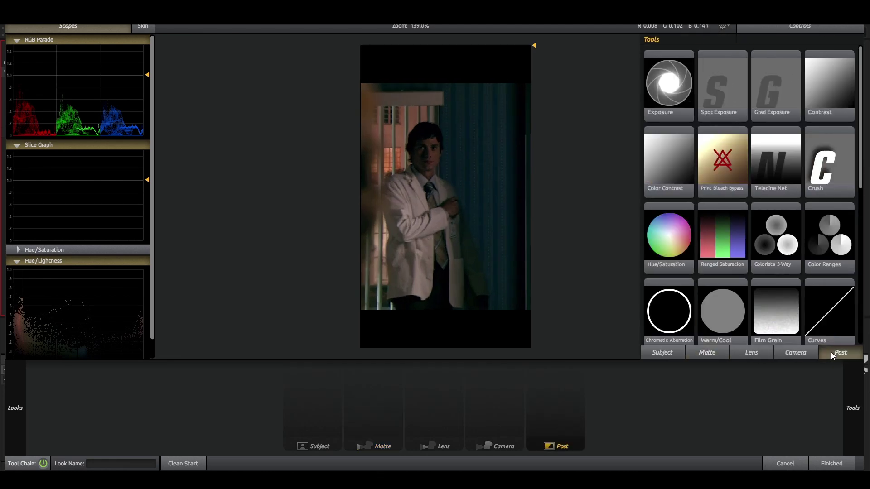
{"action": "double_click", "coordinate": [723, 167]}
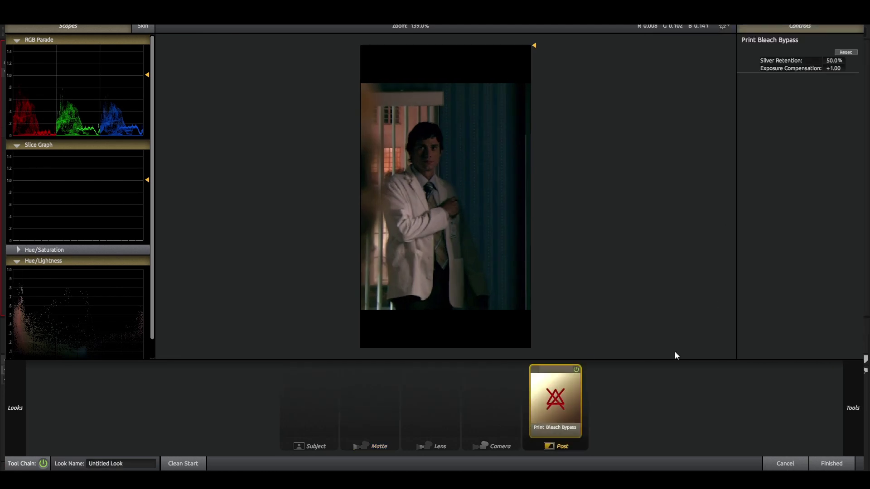
{"action": "mouse_move", "coordinate": [833, 69]}
{"action": "left_mouse_down"}
{"action": "mouse_move", "coordinate": [828, 60]}
{"action": "mouse_move", "coordinate": [851, 60]}
{"action": "mouse_move", "coordinate": [840, 69]}
{"action": "left_mouse_up"}
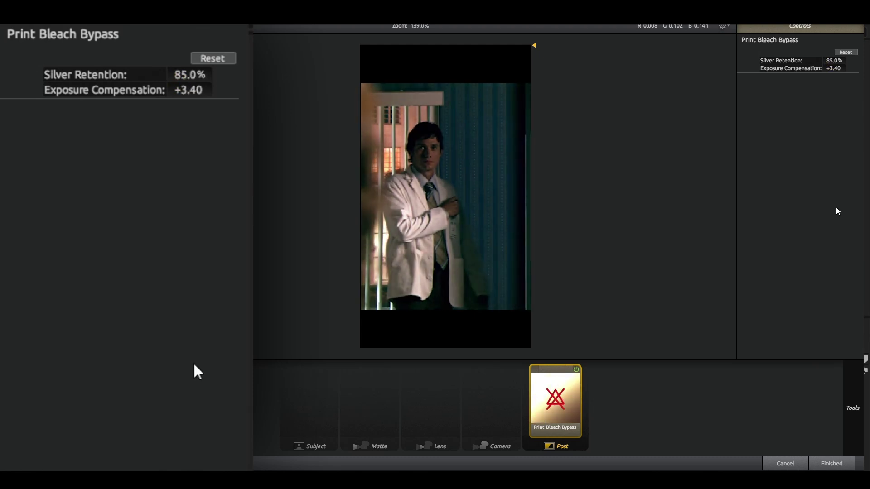
Add a Post Hue/Saturation tool to the look, set its saturation to 60%, and adjust the component balance.
{"action": "left_click", "coordinate": [852, 408]}
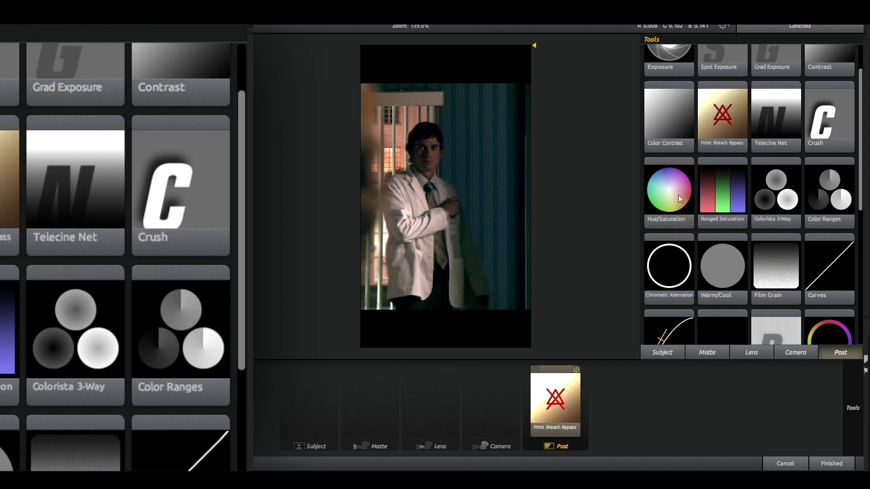
{"action": "double_click", "coordinate": [679, 195]}
{"action": "left_click", "coordinate": [794, 86]}
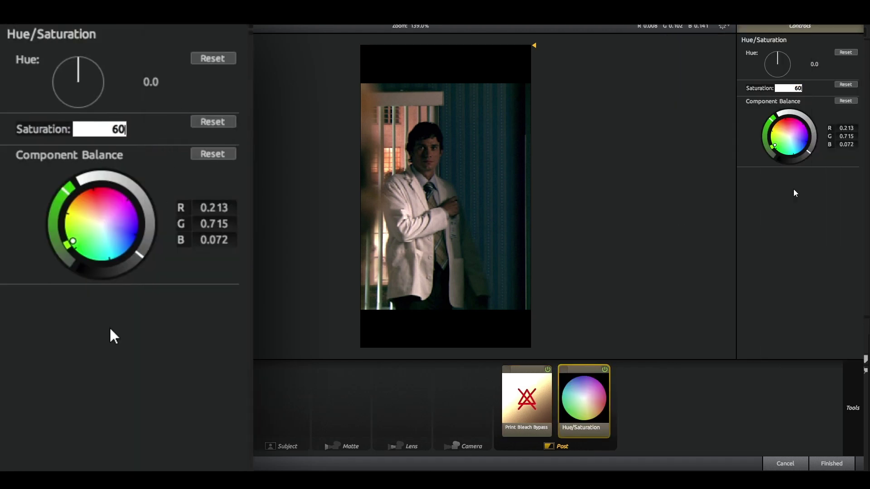
{"action": "type", "text": "60"}
{"action": "key", "text": "Return"}
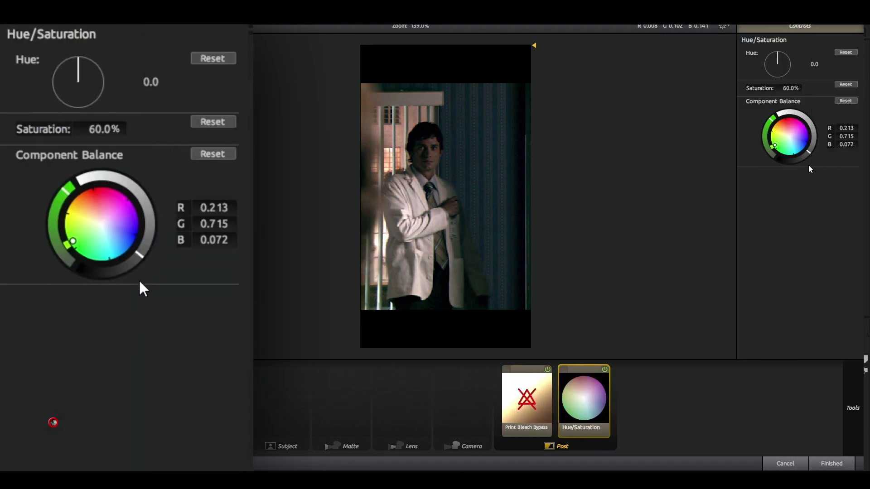
{"action": "left_click", "coordinate": [800, 140]}
{"action": "left_click_drag", "start_coordinate": [808, 151], "coordinate": [812, 129]}
Add the Pop tool to the look's Post section and adjust its strength.
{"action": "mouse_move", "coordinate": [845, 401]}
{"action": "scroll", "coordinate": [791, 294], "scroll_direction": "down", "scroll_amount": 3}
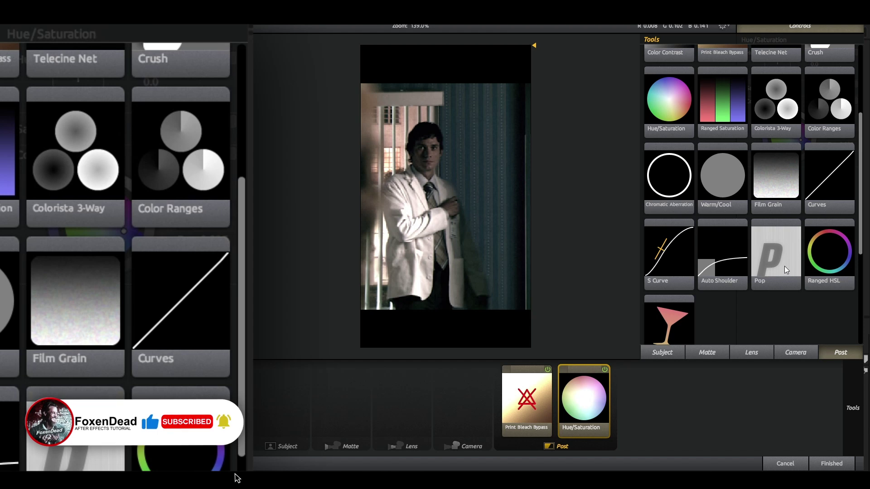
{"action": "left_click", "coordinate": [784, 266]}
{"action": "left_click_drag", "start_coordinate": [833, 61], "coordinate": [847, 60]}
Add an S Curve to the Post section with contrast 1.830, midpoint 0.465 and brightness 0.465.
{"action": "mouse_move", "coordinate": [851, 388]}
{"action": "scroll", "coordinate": [766, 326], "scroll_direction": "down", "scroll_amount": 2}
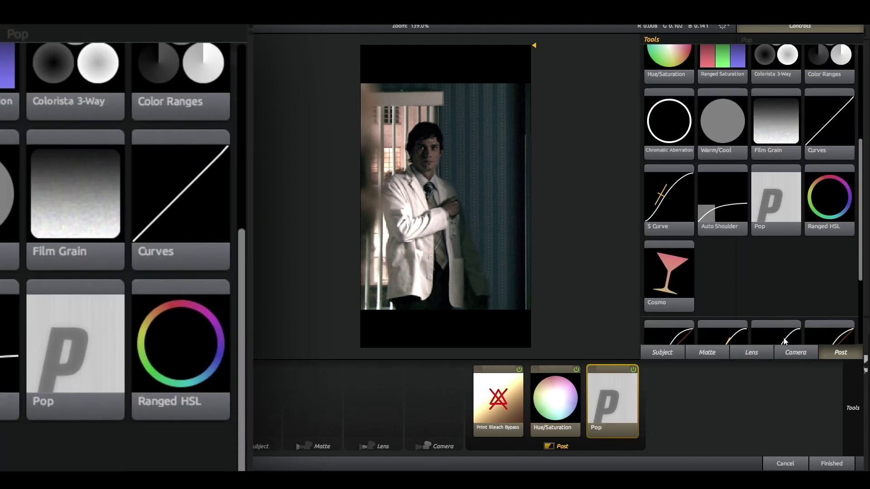
{"action": "left_click", "coordinate": [681, 217]}
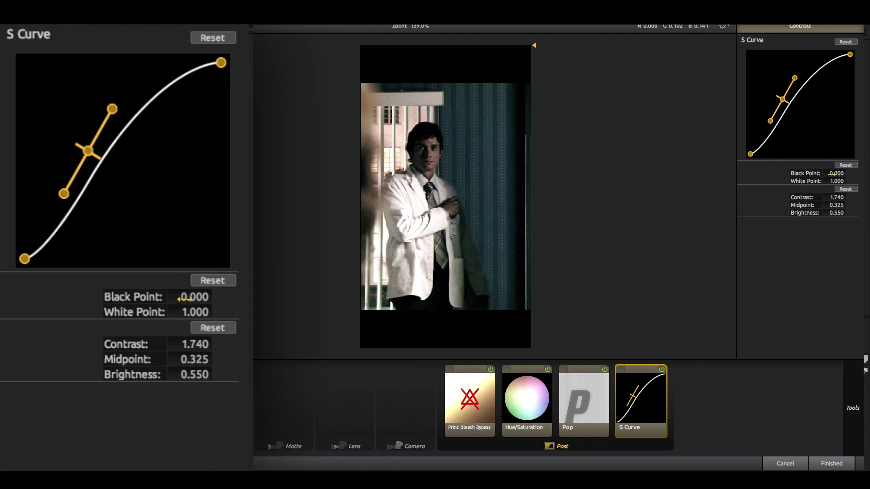
{"action": "left_click_drag", "start_coordinate": [837, 173], "coordinate": [837, 213]}
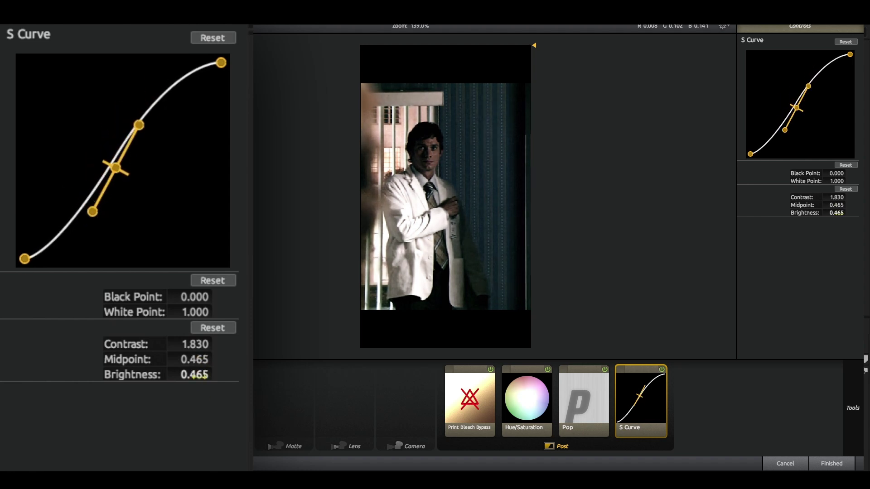
{"action": "left_click", "coordinate": [850, 432]}
{"action": "scroll", "coordinate": [771, 264], "scroll_direction": "down", "scroll_amount": 5}
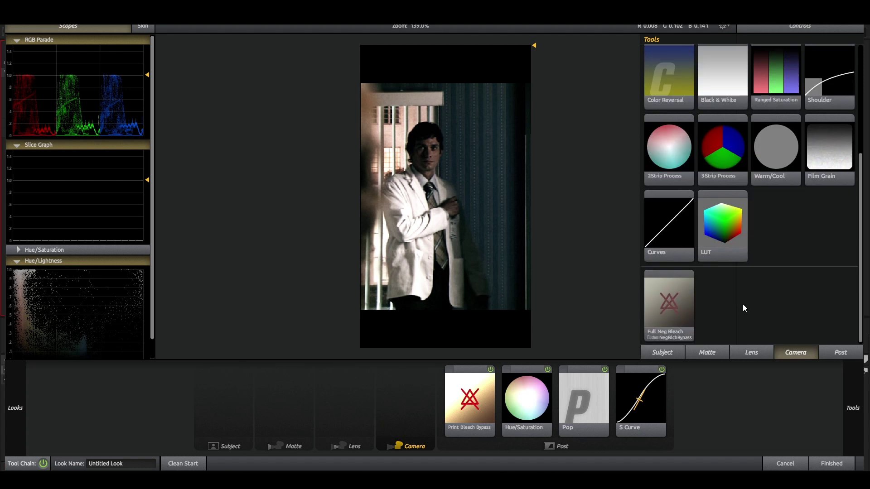
{"action": "left_click", "coordinate": [706, 353]}
{"action": "scroll", "coordinate": [700, 185], "scroll_direction": "up", "scroll_amount": 2}
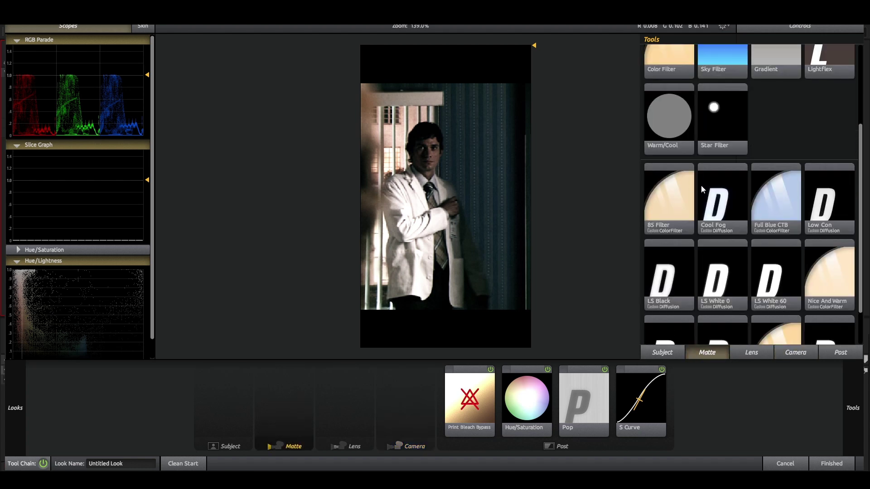
Apply the finished look to the adjustment layer and collapse the Magic Bullet Looks settings.
{"action": "left_click", "coordinate": [852, 408]}
{"action": "left_click", "coordinate": [832, 464]}
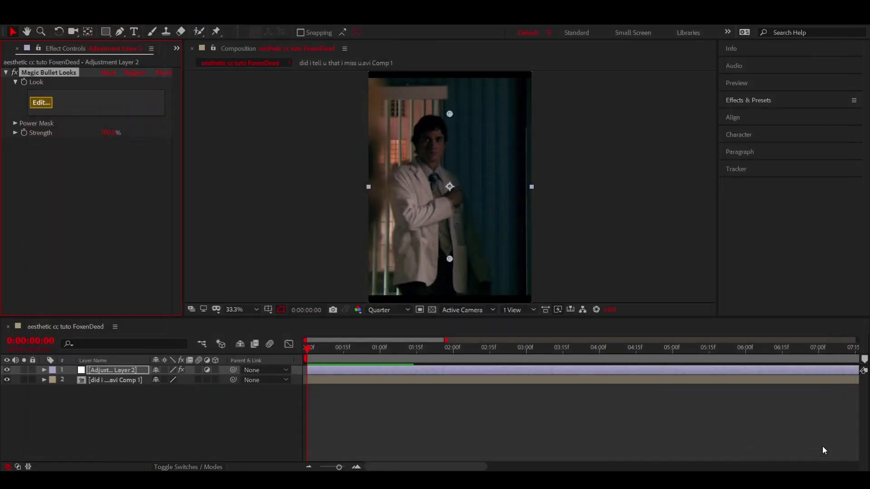
{"action": "left_click", "coordinate": [5, 72]}
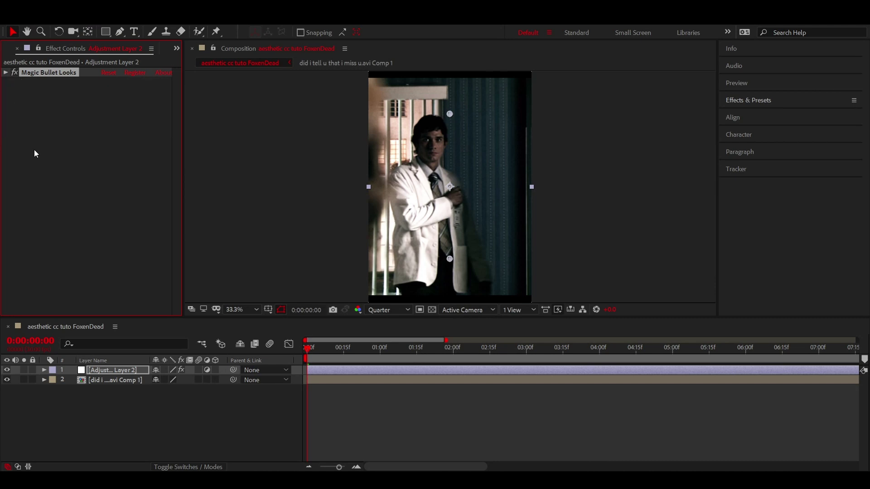
Search the effects for "flick" and apply S_Flicker to the adjustment layer.
{"action": "key", "text": "ctrl+space"}
{"action": "type", "text": "f"}
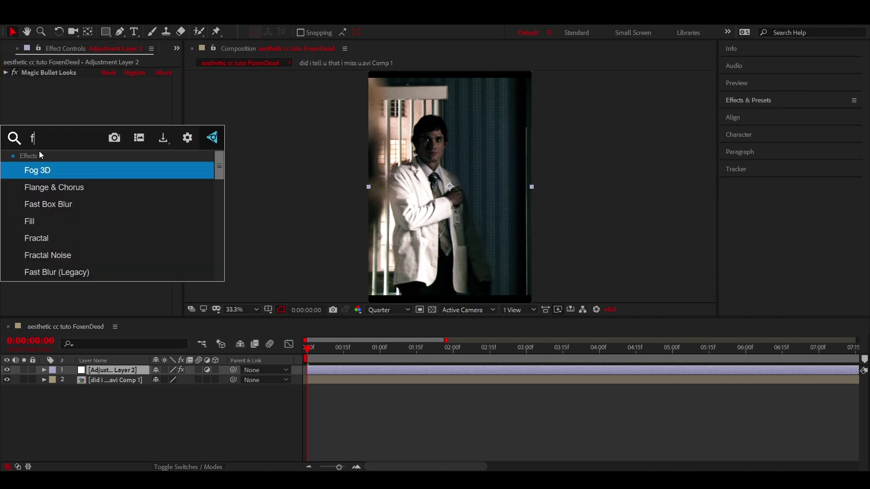
{"action": "type", "text": "lick"}
{"action": "scroll", "coordinate": [64, 206], "scroll_direction": "down", "scroll_amount": 3}
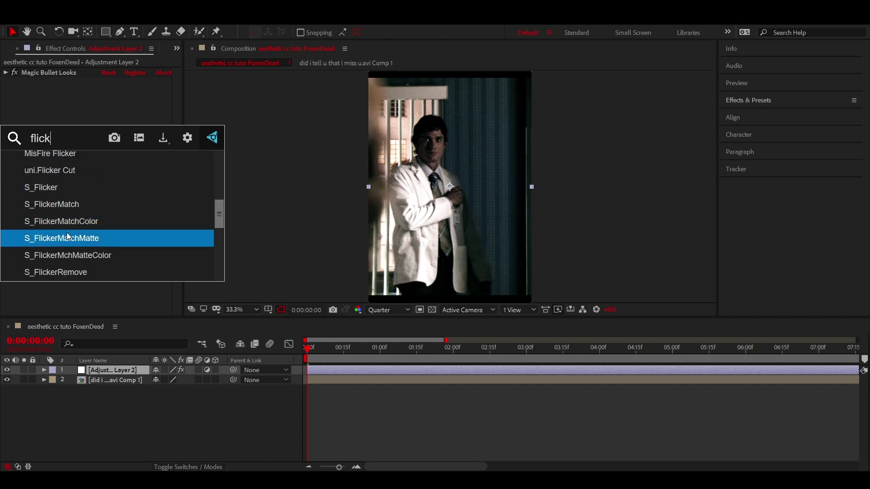
{"action": "left_click", "coordinate": [58, 187]}
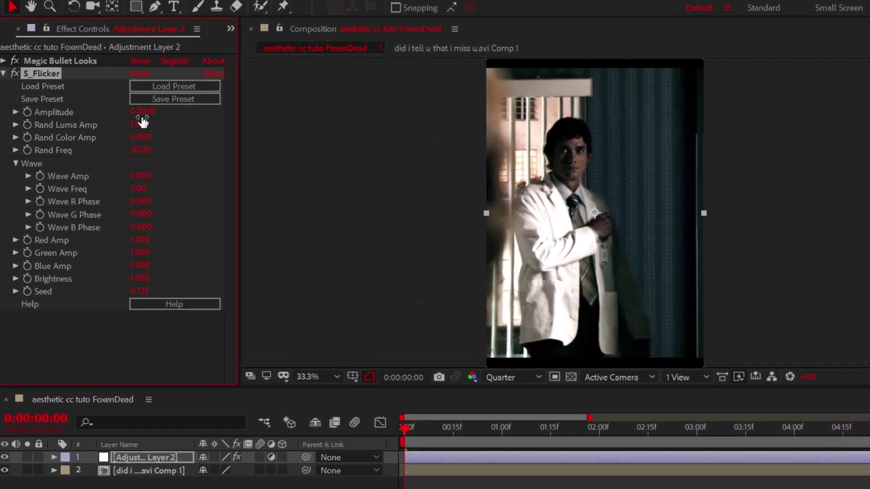
Set the S_Flicker amplitude to 0.5, preview the flicker in playback, and collapse the effect's settings.
{"action": "left_click", "coordinate": [142, 112]}
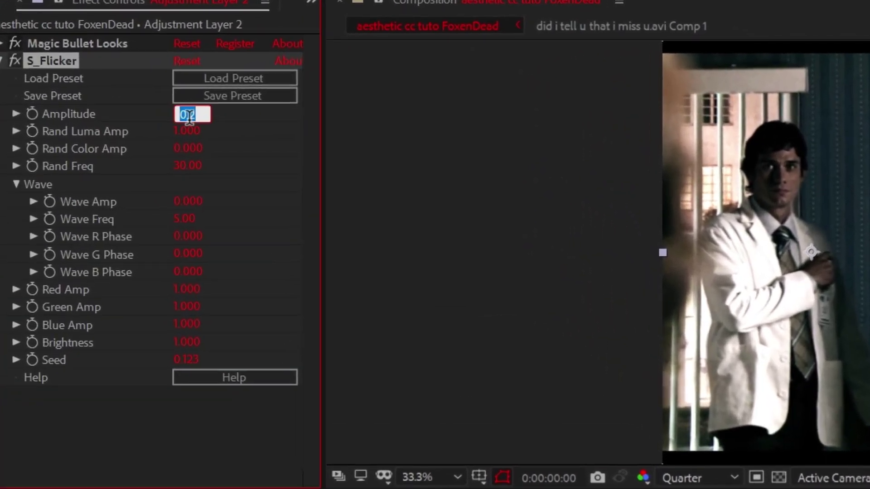
{"action": "type", "text": ".5"}
{"action": "left_click", "coordinate": [235, 124]}
{"action": "key", "text": "space"}
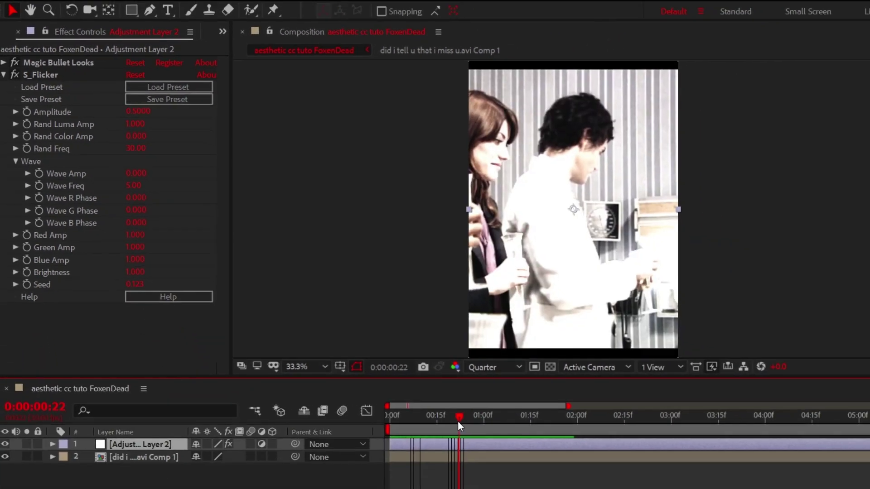
{"action": "left_click", "coordinate": [4, 75]}
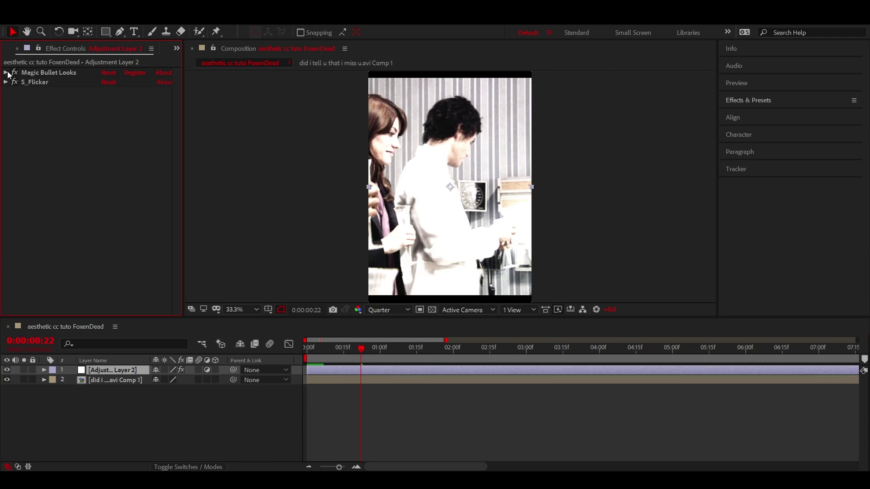
Edit the Magic Bullet look's Print Bleach Bypass to 100% silver retention and +2.70 exposure compensation, and apply it.
{"action": "left_click", "coordinate": [5, 72]}
{"action": "left_click", "coordinate": [40, 101]}
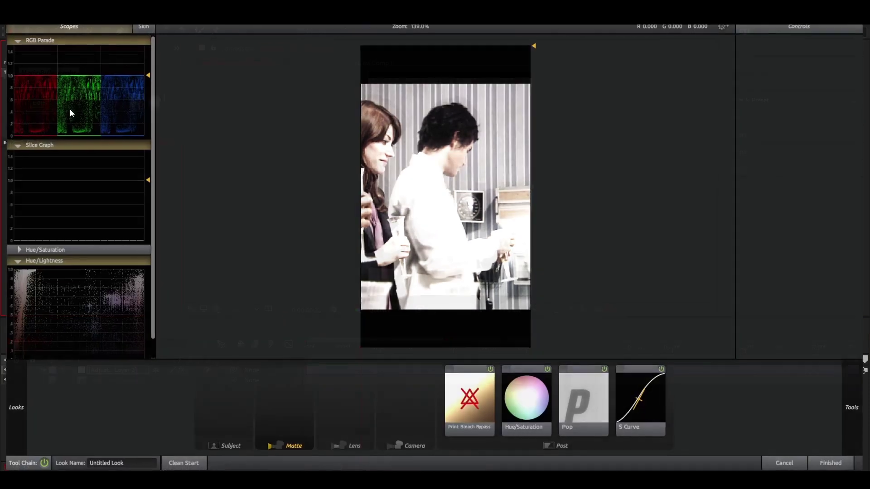
{"action": "left_click", "coordinate": [489, 406]}
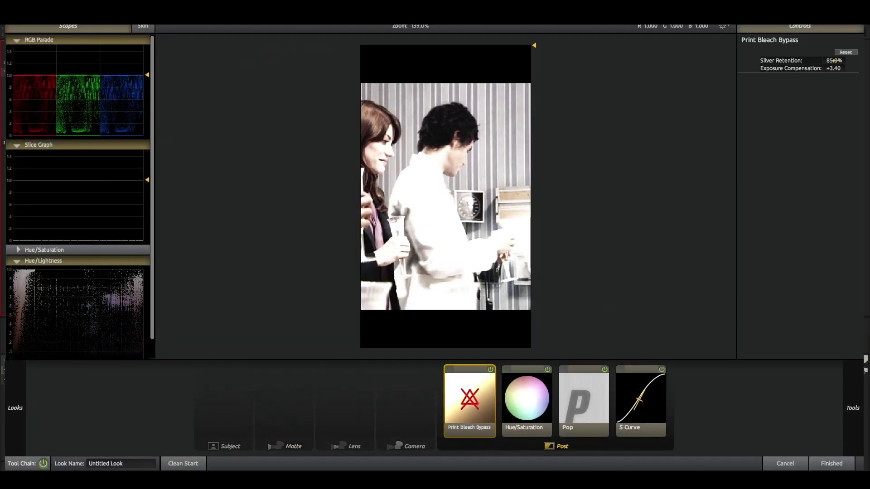
{"action": "mouse_move", "coordinate": [833, 68]}
{"action": "left_mouse_down"}
{"action": "mouse_move", "coordinate": [827, 61]}
{"action": "mouse_move", "coordinate": [843, 61]}
{"action": "mouse_move", "coordinate": [837, 68]}
{"action": "left_mouse_up"}
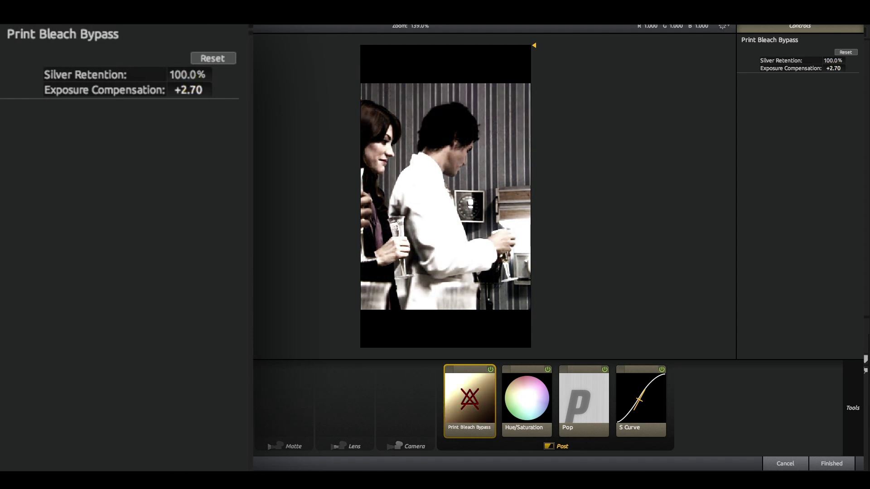
{"action": "left_click", "coordinate": [831, 463]}
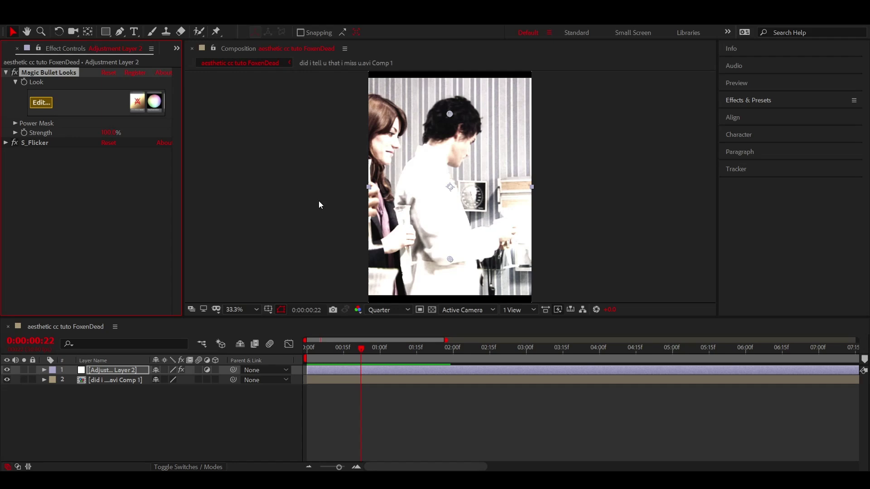
{"action": "left_click", "coordinate": [5, 72]}
Search the effects for "glow" and apply S_Glow to the adjustment layer.
{"action": "left_click", "coordinate": [45, 157]}
{"action": "key", "text": "ctrl+space"}
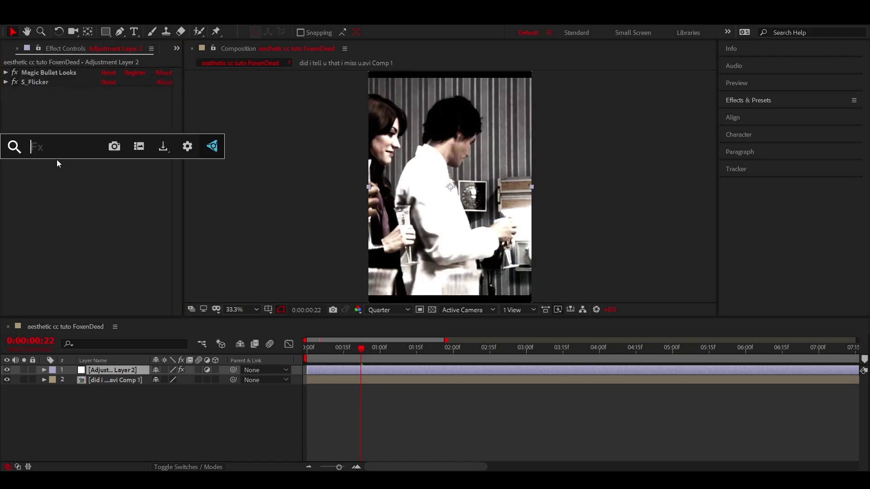
{"action": "type", "text": "glow"}
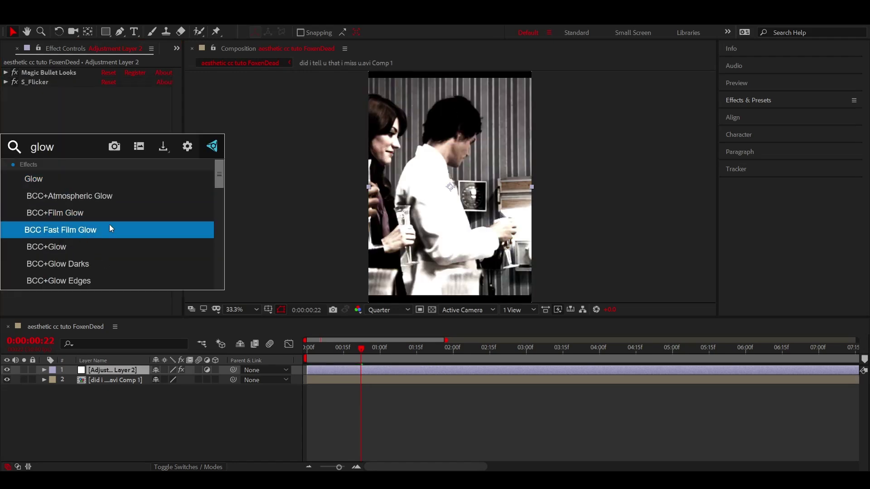
{"action": "scroll", "coordinate": [70, 259], "scroll_direction": "down", "scroll_amount": 8}
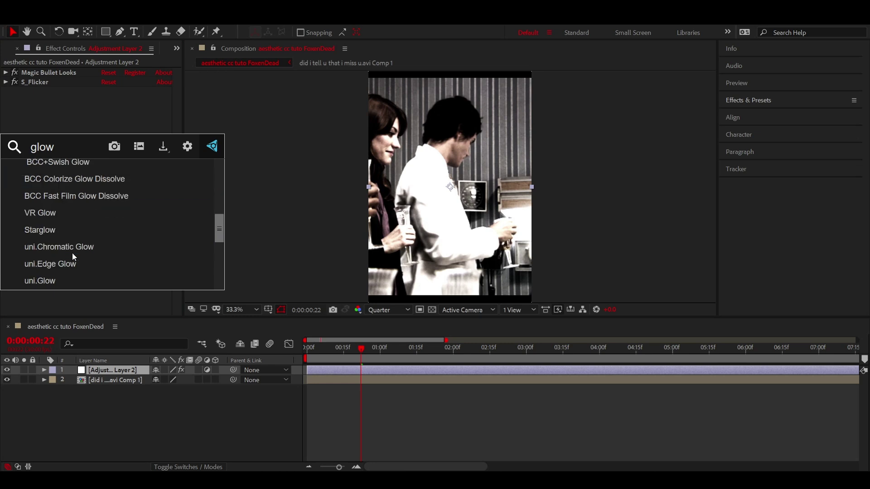
{"action": "scroll", "coordinate": [70, 257], "scroll_direction": "down", "scroll_amount": 3}
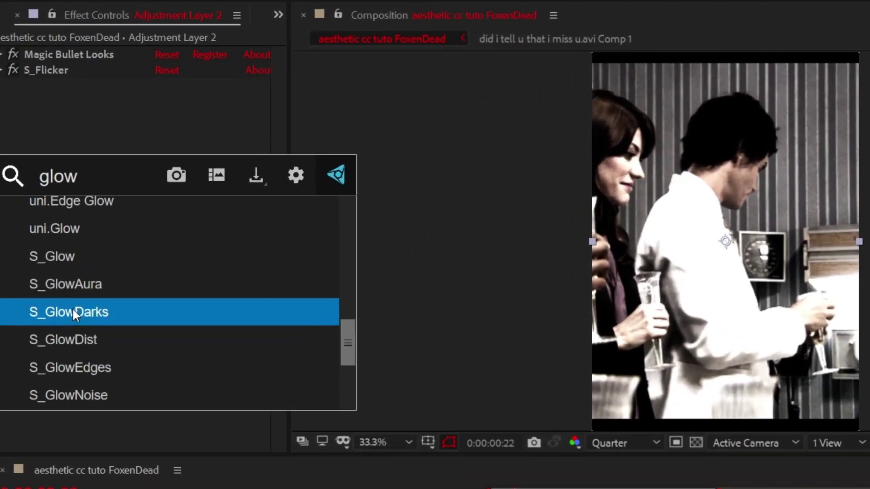
{"action": "left_click", "coordinate": [50, 256]}
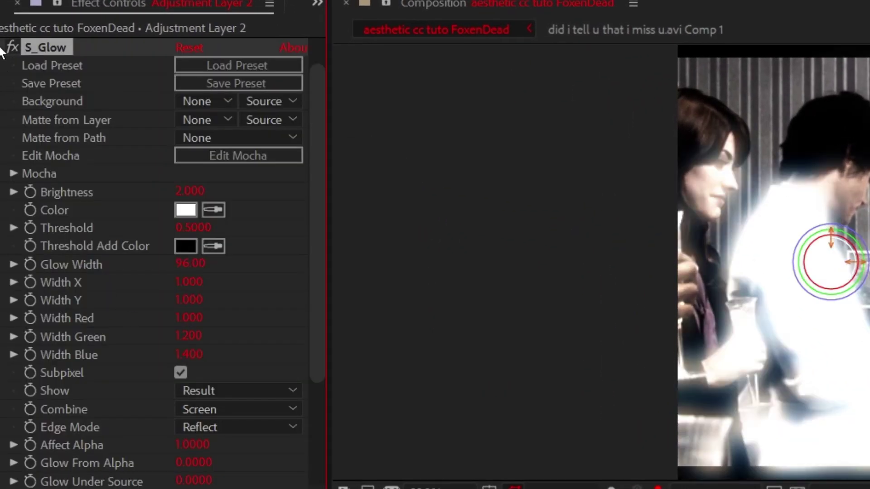
Reorder the adjustment layer's effects so that S_Glow sits above S_Flicker, and expand S_Glow's settings.
{"action": "left_click", "coordinate": [3, 47]}
{"action": "left_click_drag", "start_coordinate": [43, 64], "coordinate": [18, 78]}
{"action": "left_click", "coordinate": [3, 66]}
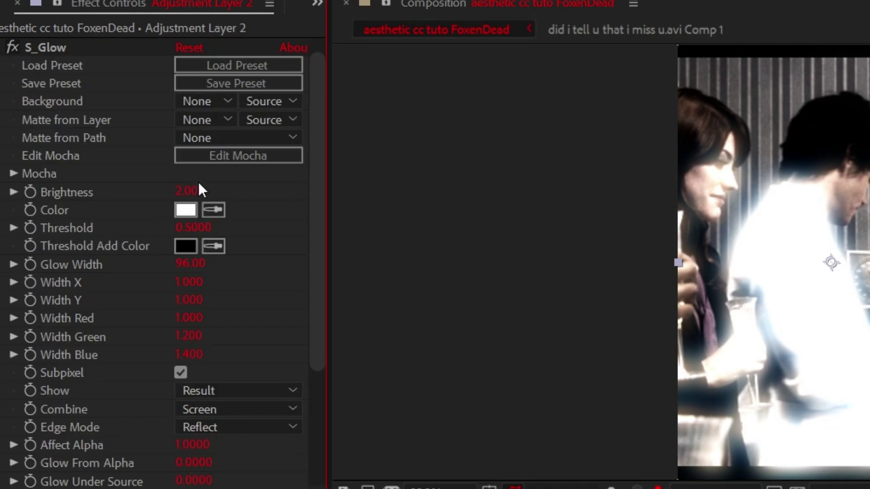
Tune S_Glow to a brightness of 0.84 and a glow width of 143.
{"action": "left_click_drag", "start_coordinate": [198, 194], "coordinate": [236, 186]}
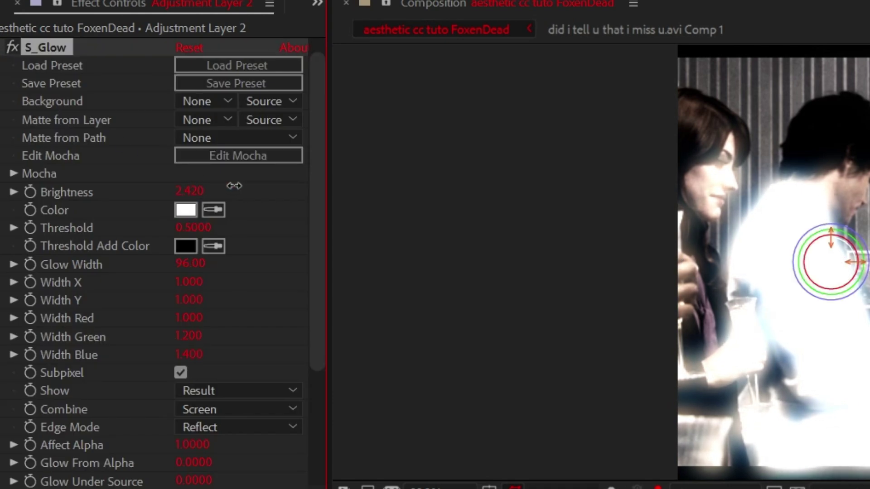
{"action": "left_click_drag", "start_coordinate": [183, 267], "coordinate": [207, 268]}
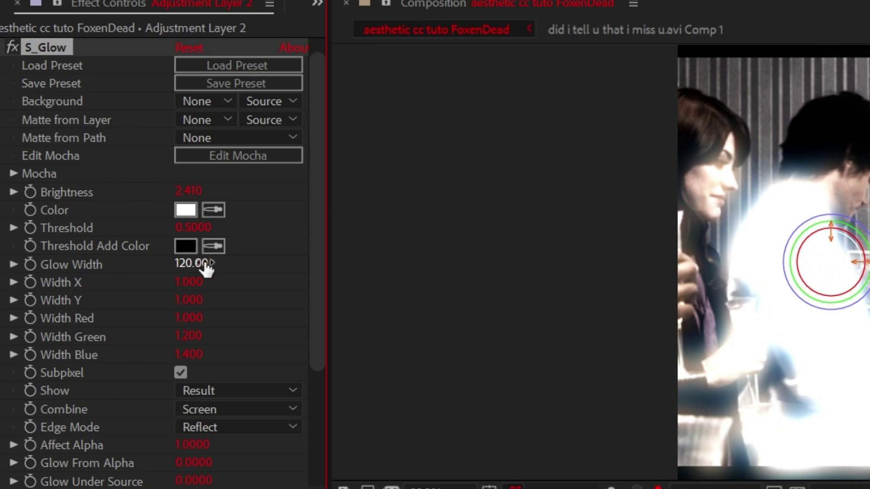
{"action": "left_click", "coordinate": [194, 189]}
{"action": "type", "text": "1"}
{"action": "key", "text": "Return"}
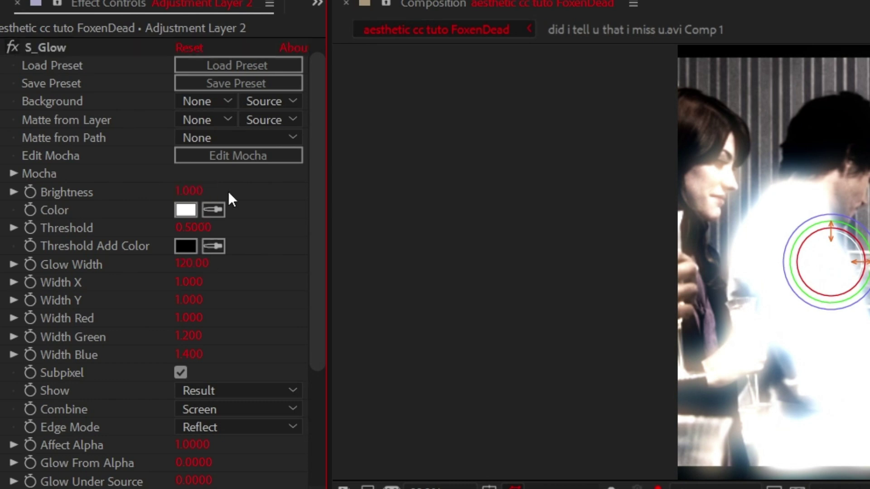
{"action": "left_click_drag", "start_coordinate": [183, 192], "coordinate": [182, 193]}
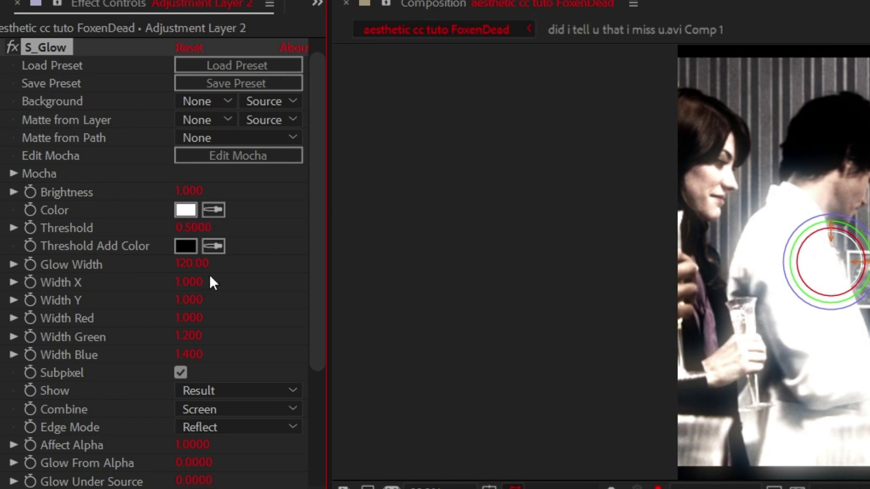
{"action": "left_click_drag", "start_coordinate": [199, 266], "coordinate": [219, 258]}
{"action": "left_click_drag", "start_coordinate": [193, 201], "coordinate": [176, 189]}
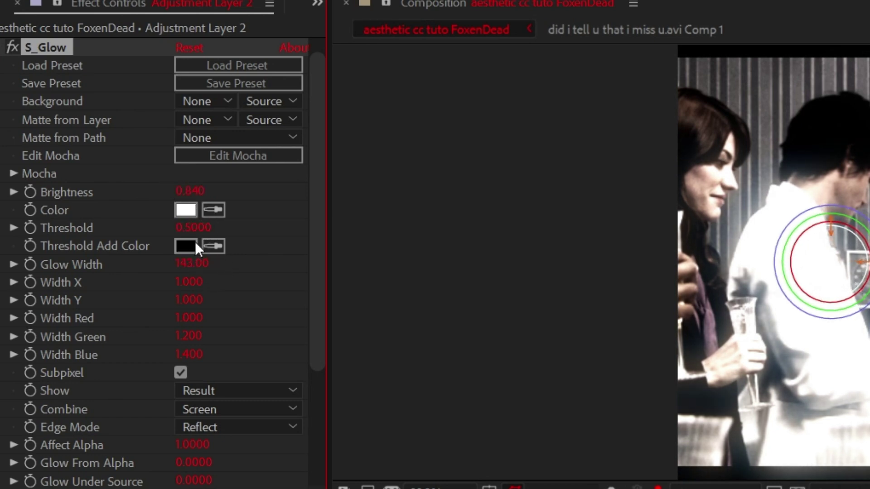
Set S_Glow's glow width to 168 and play back the start of the composition to check the glow.
{"action": "left_click_drag", "start_coordinate": [207, 267], "coordinate": [219, 264]}
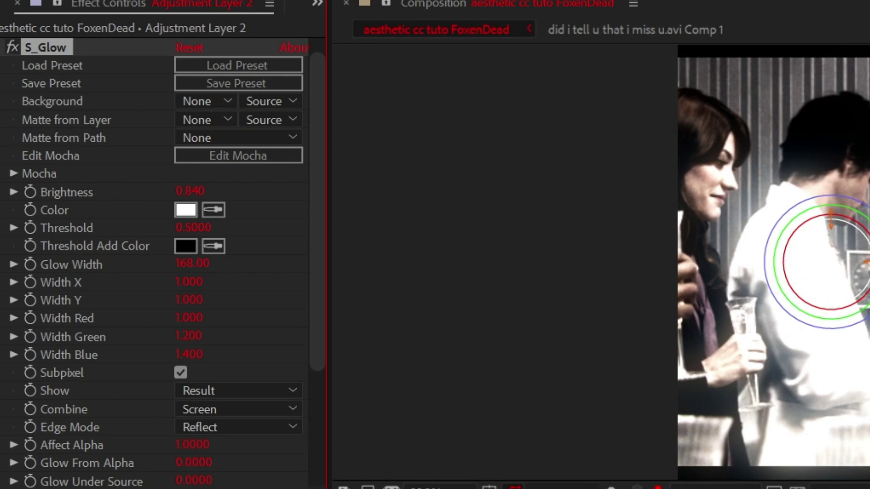
{"action": "left_click", "coordinate": [1, 48]}
{"action": "left_click_drag", "start_coordinate": [456, 463], "coordinate": [344, 365]}
{"action": "key", "text": "space"}
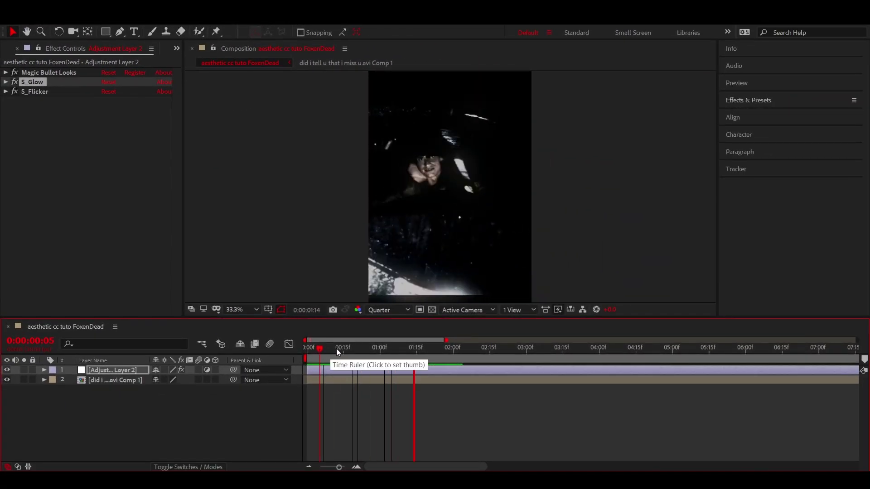
{"action": "mouse_move", "coordinate": [349, 362]}
{"action": "left_mouse_down"}
{"action": "mouse_move", "coordinate": [320, 367]}
{"action": "mouse_move", "coordinate": [318, 356]}
{"action": "mouse_move", "coordinate": [357, 354]}
{"action": "mouse_move", "coordinate": [339, 354]}
{"action": "left_mouse_up"}
{"action": "key", "text": "space"}
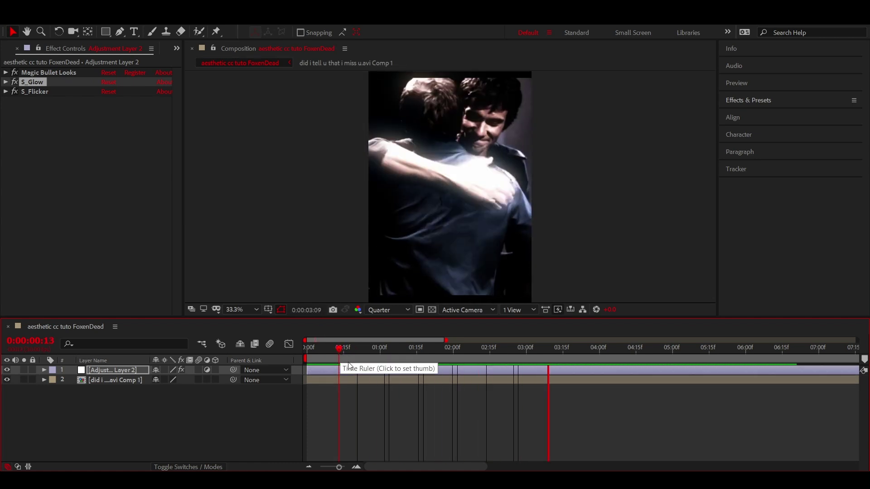
Go to the bright white-coat shot at 0:00:01:04 and set S_Glow's brightness to 0.70 there.
{"action": "left_click_drag", "start_coordinate": [351, 357], "coordinate": [389, 352]}
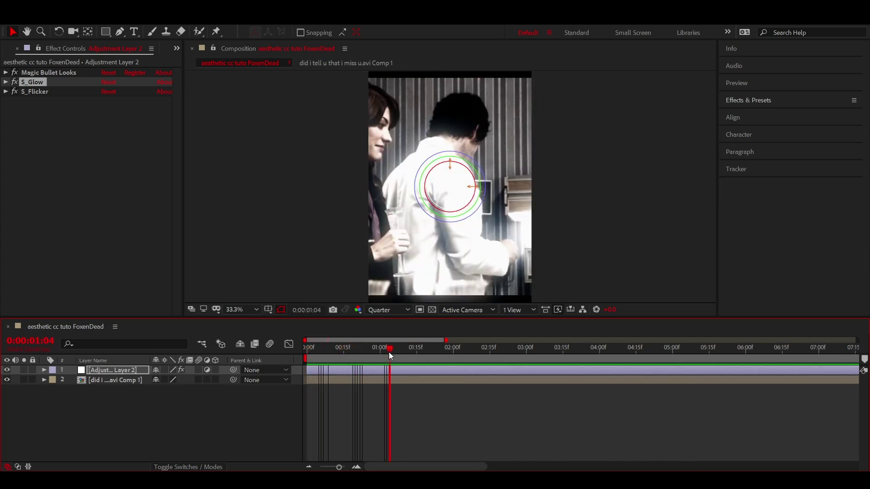
{"action": "left_click", "coordinate": [6, 82]}
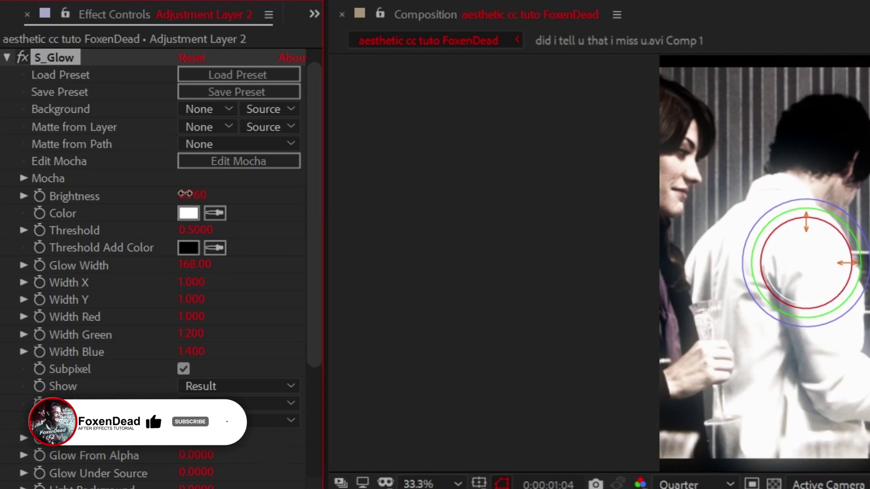
{"action": "left_click_drag", "start_coordinate": [193, 195], "coordinate": [189, 203]}
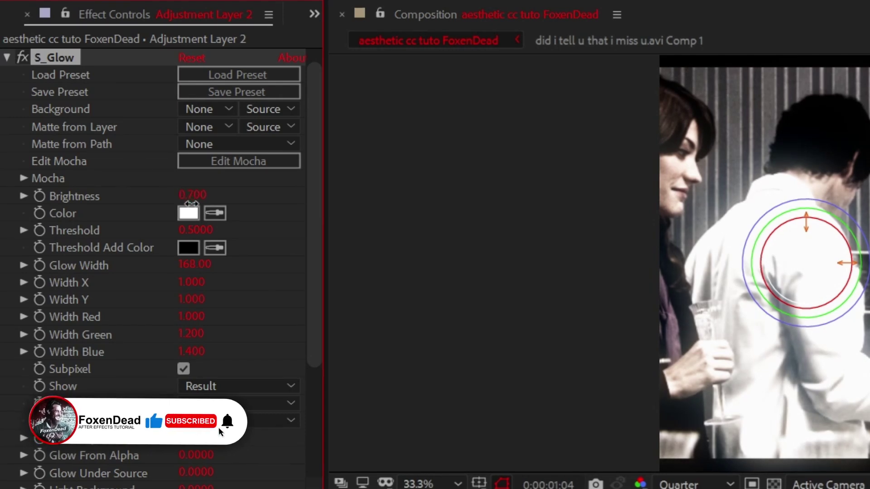
{"action": "left_click", "coordinate": [7, 58]}
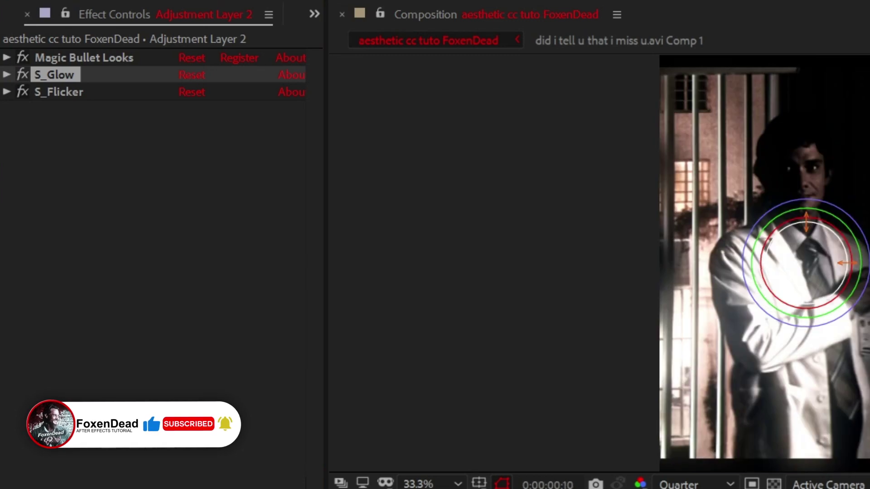
Search the effects for "grain" and apply BCC Film Grain to the adjustment layer.
{"action": "left_click", "coordinate": [87, 296]}
{"action": "key", "text": "ctrl+space"}
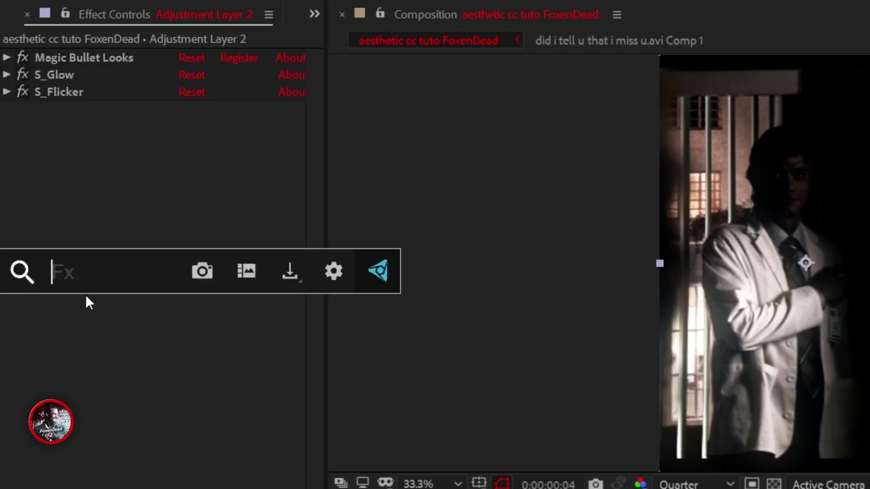
{"action": "type", "text": "grai"}
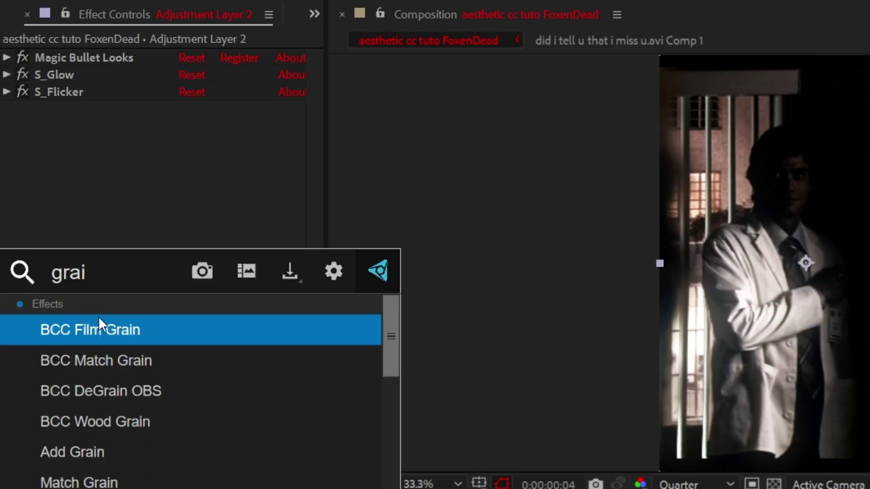
{"action": "type", "text": "n"}
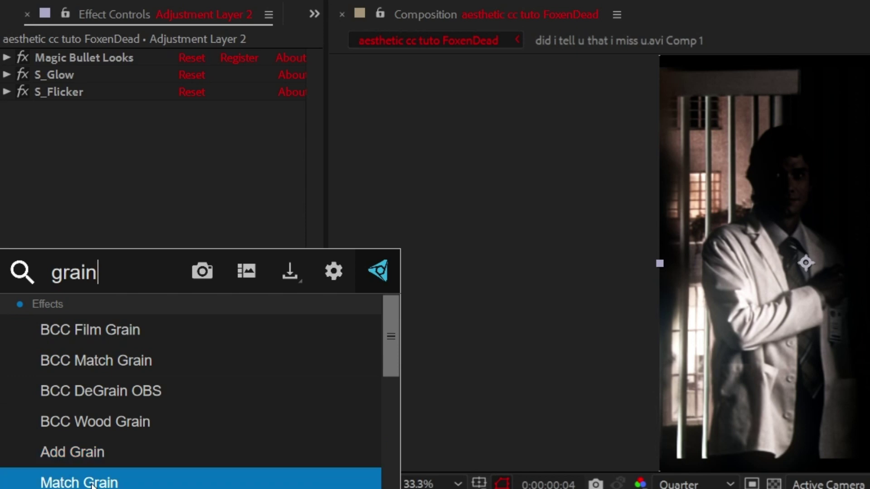
{"action": "left_click", "coordinate": [159, 335]}
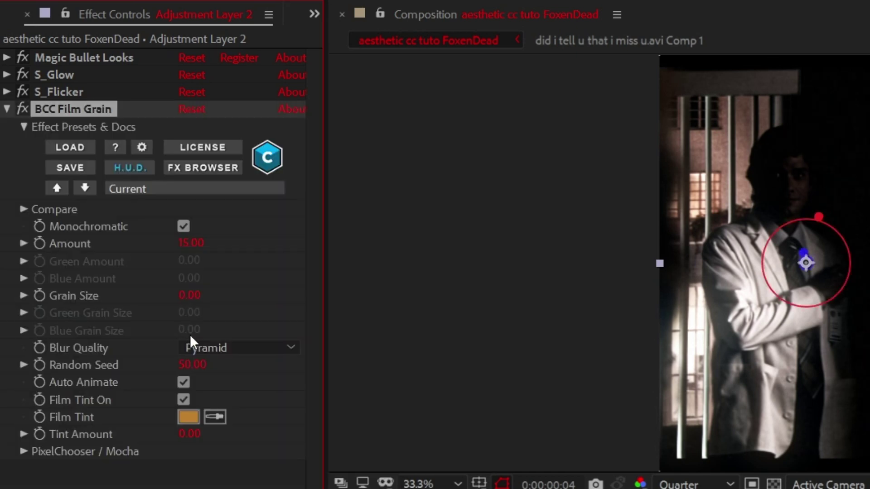
Set BCC Film Grain's grain size to 3 and its amount to 120.
{"action": "left_click", "coordinate": [190, 296]}
{"action": "key", "text": "Return"}
{"action": "left_click", "coordinate": [193, 240]}
{"action": "type", "text": "1"}
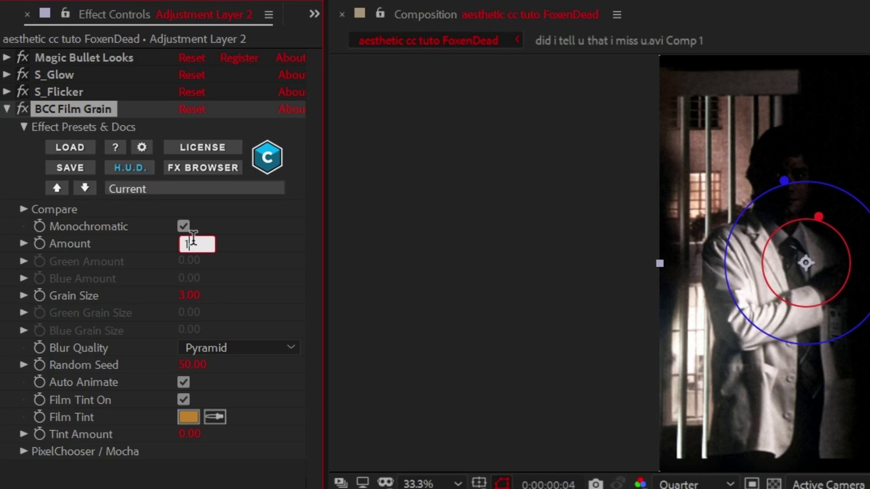
{"action": "type", "text": "2"}
{"action": "key", "text": "Return"}
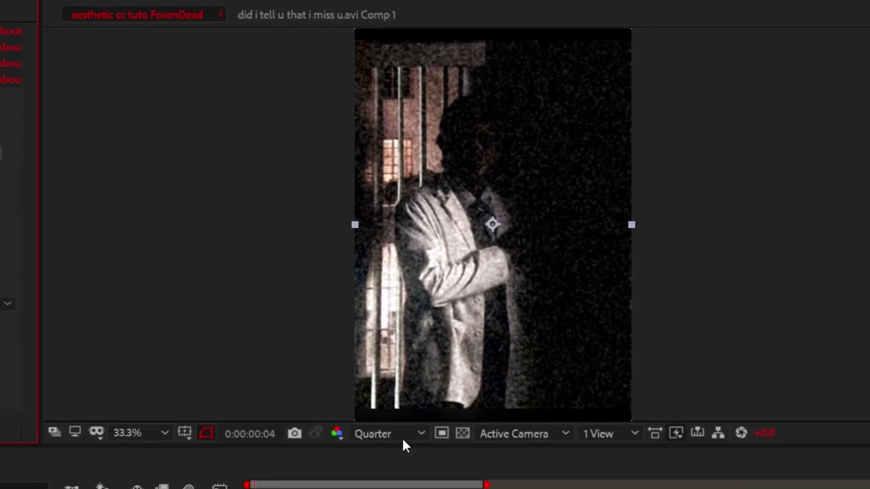
Set the preview resolution to Full and scrub through the first second to inspect the film grain.
{"action": "left_click", "coordinate": [698, 484]}
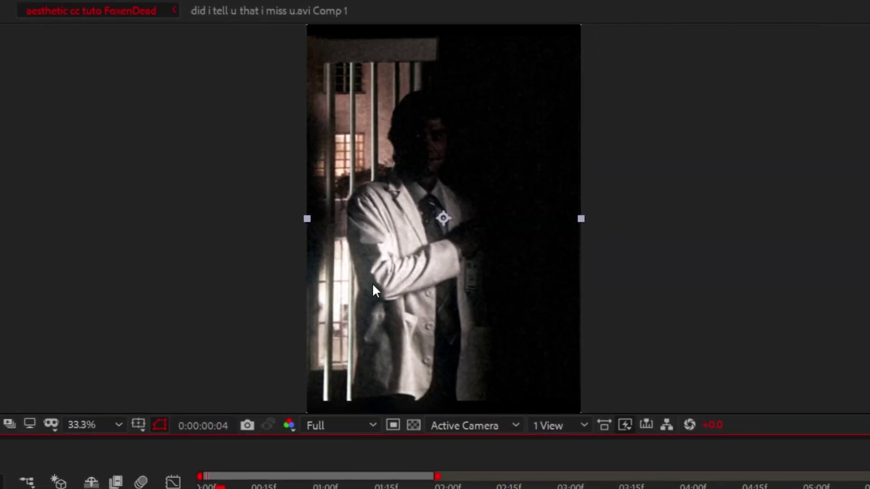
{"action": "left_click", "coordinate": [310, 488]}
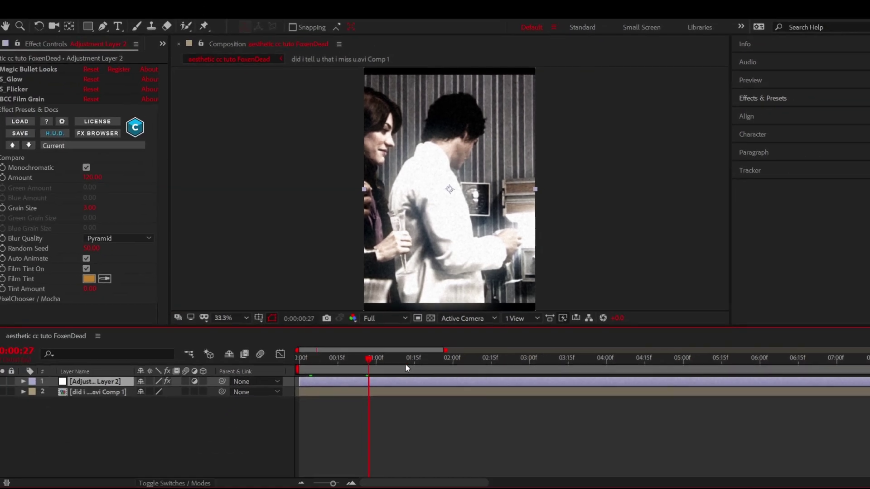
{"action": "left_click", "coordinate": [445, 353]}
{"action": "left_click_drag", "start_coordinate": [444, 353], "coordinate": [312, 358]}
Compare the grain on the dark shot at Quarter and Full preview resolution, ending on Full.
{"action": "left_click", "coordinate": [406, 310]}
{"action": "left_click", "coordinate": [395, 358]}
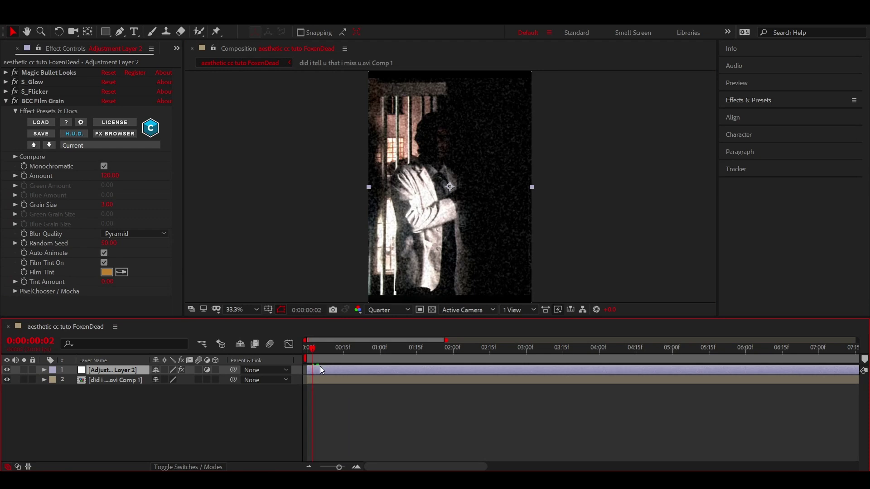
{"action": "left_click", "coordinate": [384, 313]}
{"action": "left_click", "coordinate": [386, 336]}
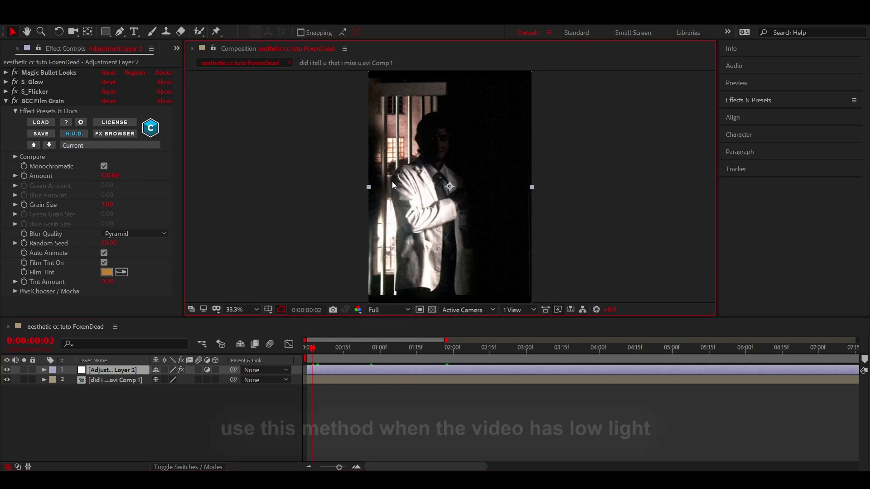
Open the nested composition "did i tell u that i miss u.avi Comp 1" and apply the Exposure effect to its video layer.
{"action": "double_click", "coordinate": [319, 379]}
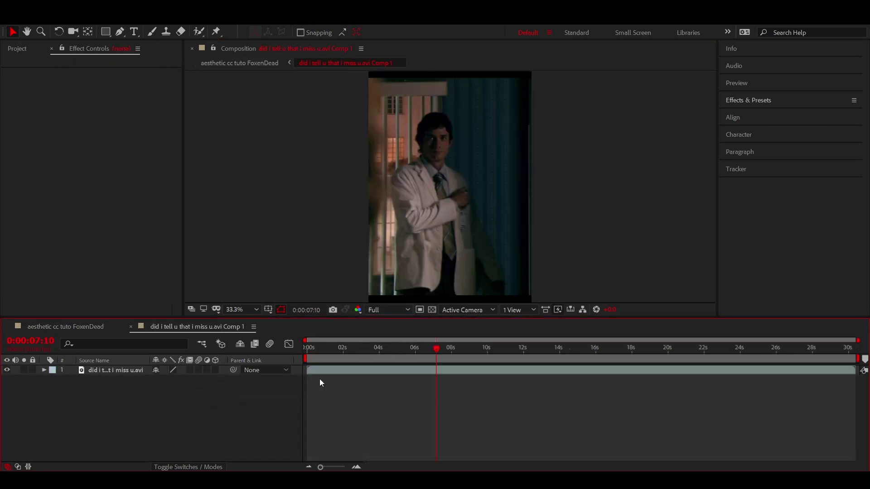
{"action": "left_click", "coordinate": [437, 371]}
{"action": "key", "text": "ctrl+space"}
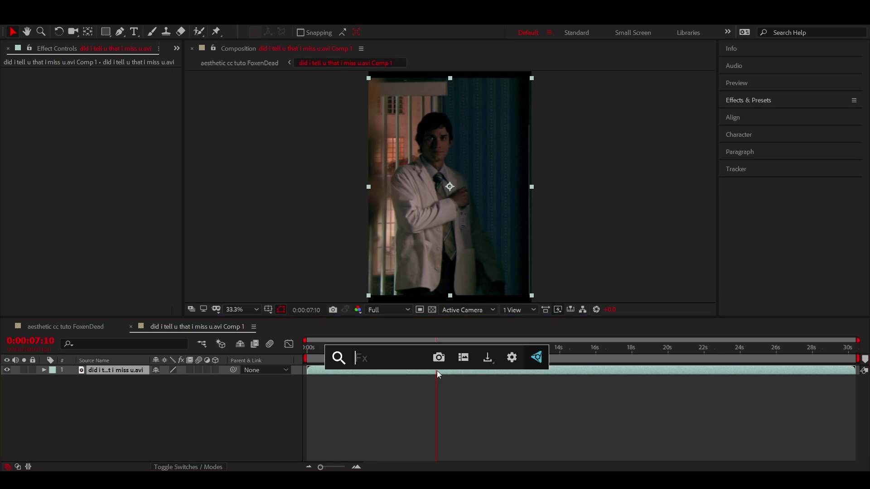
{"action": "type", "text": "exo"}
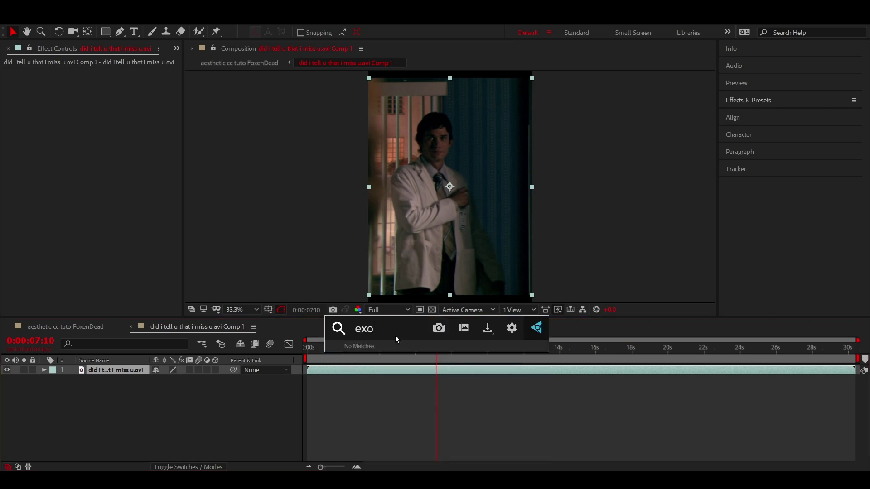
{"action": "type", "text": "exp"}
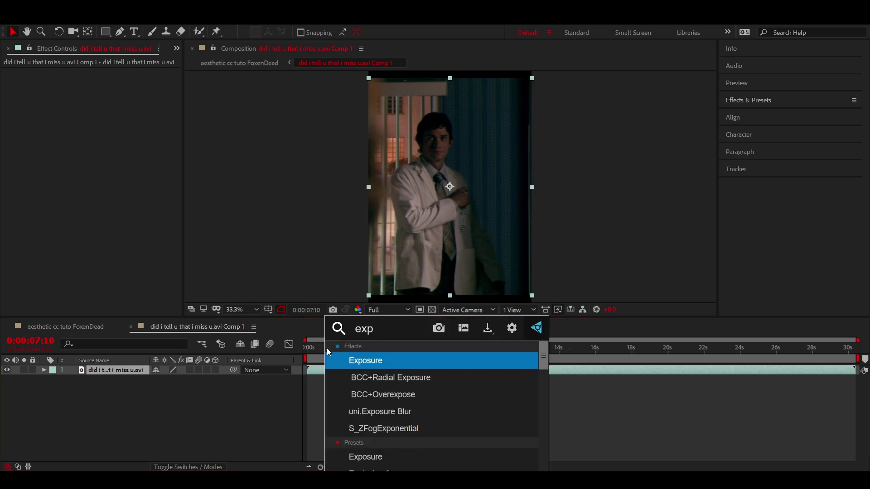
{"action": "left_click", "coordinate": [369, 358]}
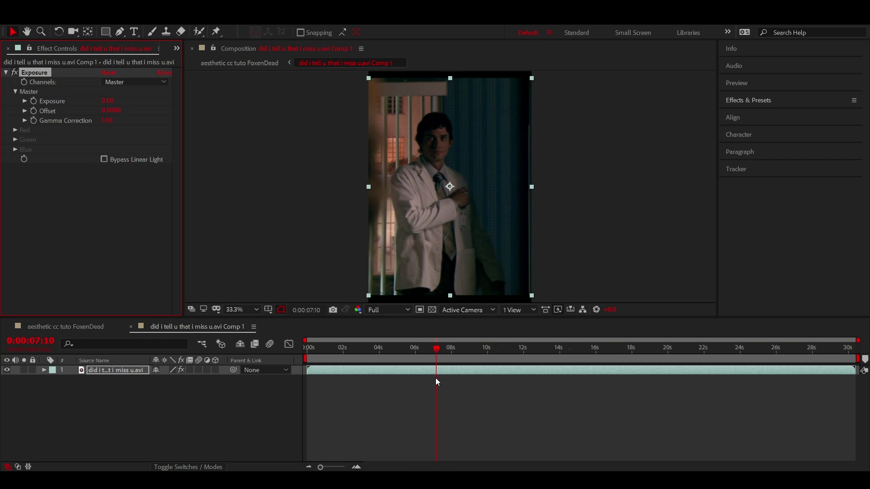
Keyframe the video layer's Exposure at 0.00 and place that keyframe at 0:00:07:04, just before the dark shot.
{"action": "key", "text": "equal"}
{"action": "key", "text": "equal"}
{"action": "key", "text": "equal"}
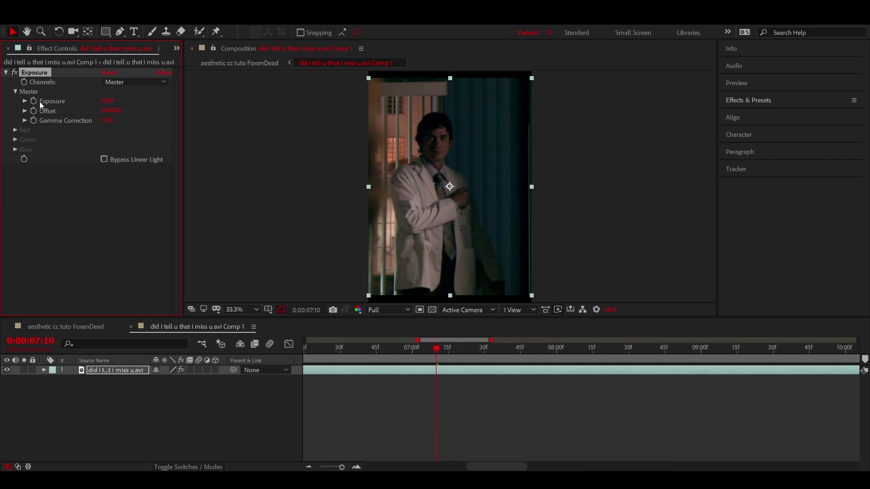
{"action": "left_click_drag", "start_coordinate": [434, 354], "coordinate": [411, 353]}
{"action": "key", "text": "u"}
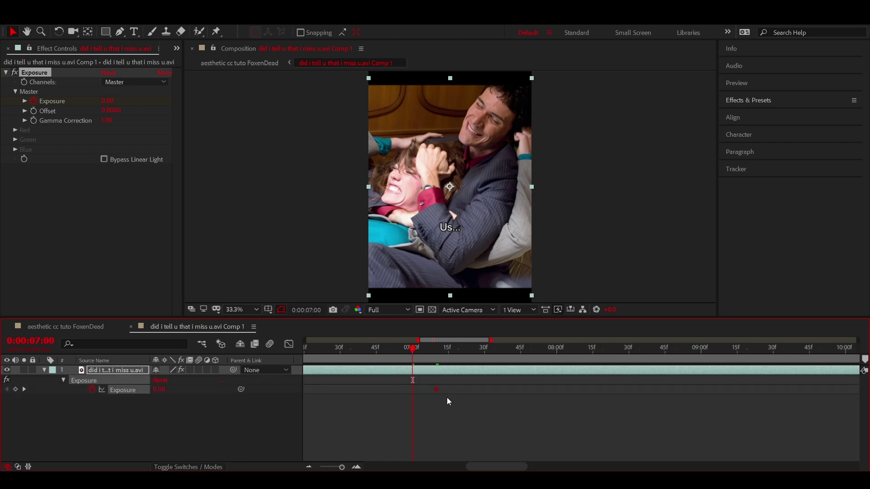
{"action": "left_click_drag", "start_coordinate": [418, 361], "coordinate": [423, 357]}
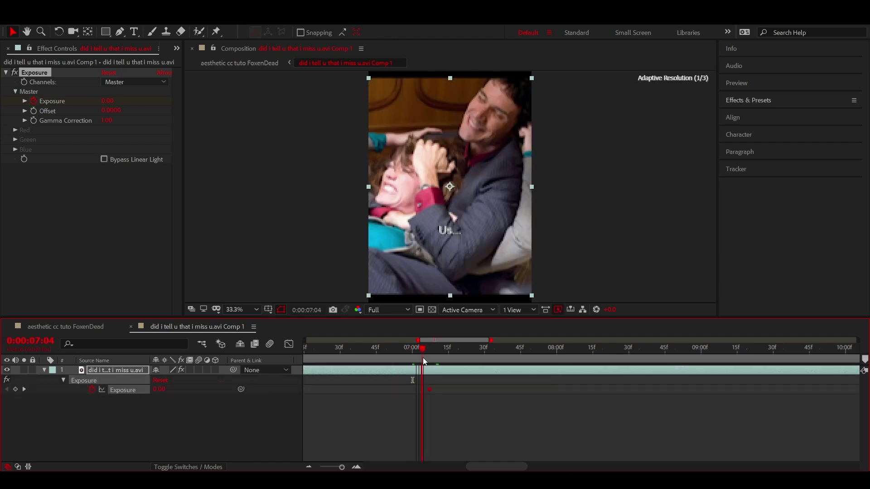
{"action": "left_click_drag", "start_coordinate": [424, 391], "coordinate": [422, 390]}
Raise the Exposure to 1.48 at 0:00:07:05, the first frame of the dark shot.
{"action": "key", "text": "equal"}
{"action": "key", "text": "equal"}
{"action": "left_click_drag", "start_coordinate": [426, 355], "coordinate": [430, 355]}
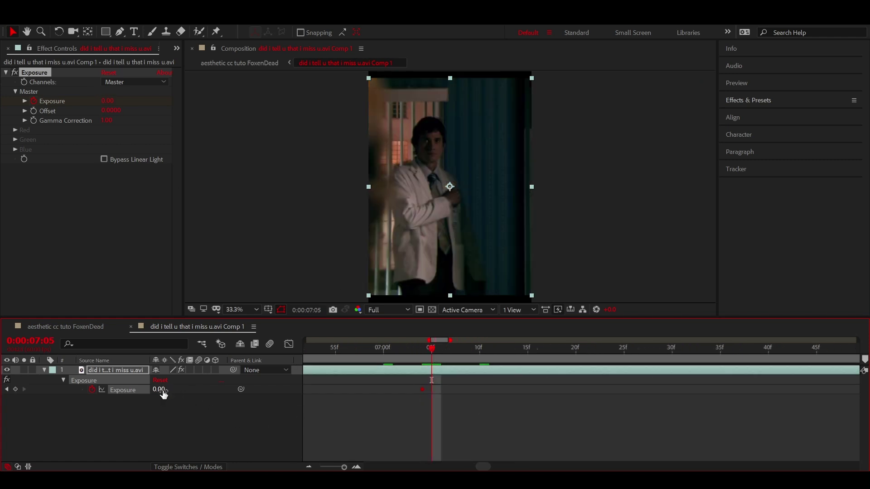
{"action": "left_click_drag", "start_coordinate": [200, 390], "coordinate": [256, 390]}
Add an Exposure keyframe at 0:00:07:42 holding the raised value, and set Exposure to 0 at 0:00:07:43.
{"action": "left_click_drag", "start_coordinate": [434, 354], "coordinate": [789, 356]}
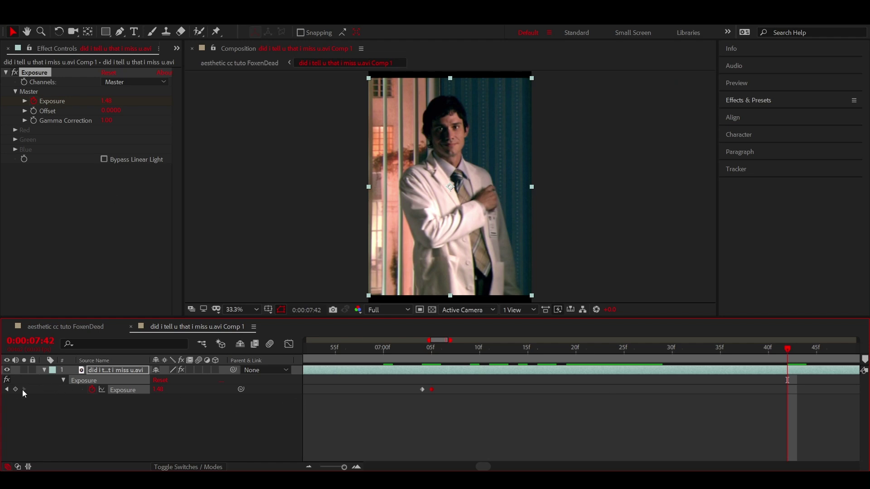
{"action": "left_click", "coordinate": [797, 355]}
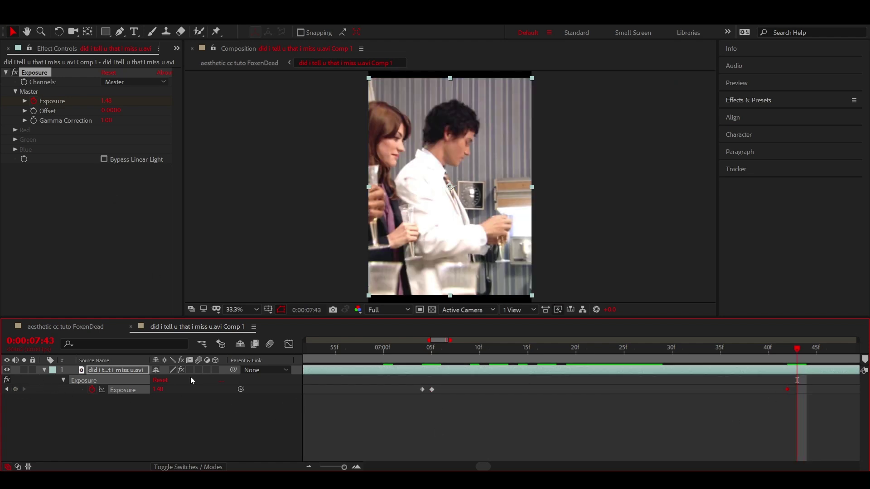
{"action": "type", "text": "0"}
{"action": "left_click", "coordinate": [177, 409]}
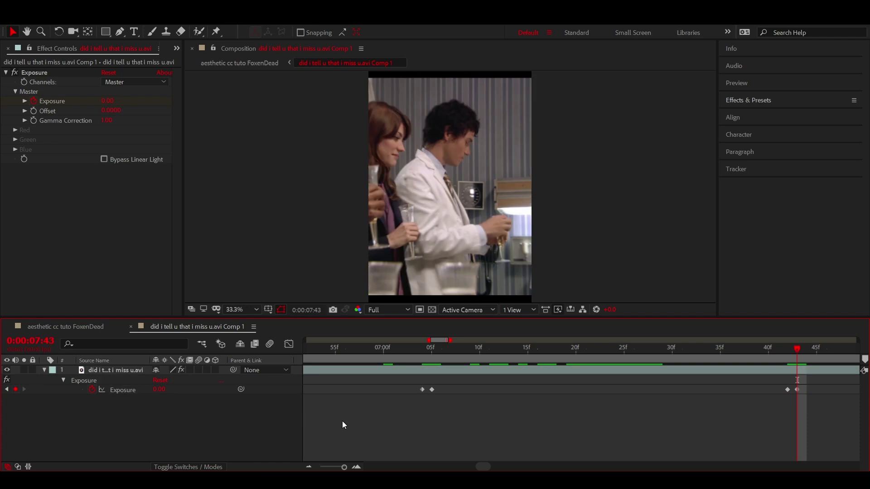
Scrub through the brightened shot and check it under the colour correction in the main composition.
{"action": "left_click_drag", "start_coordinate": [707, 358], "coordinate": [610, 361]}
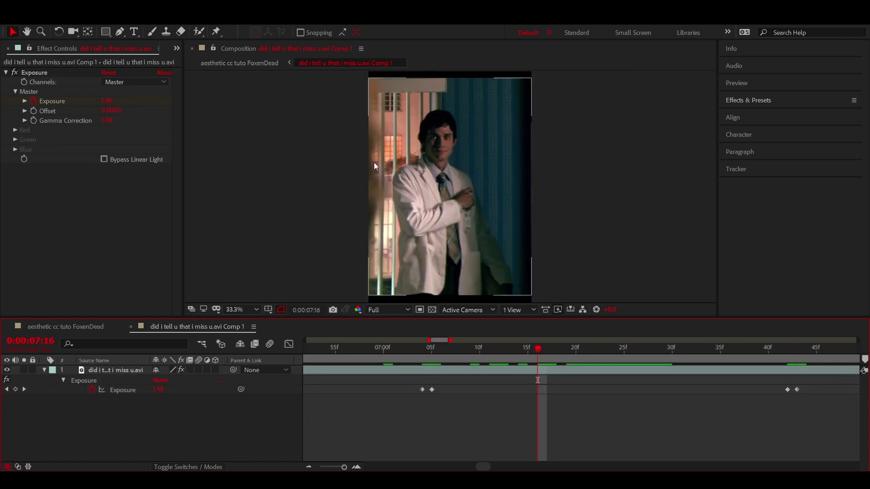
{"action": "left_click", "coordinate": [239, 62]}
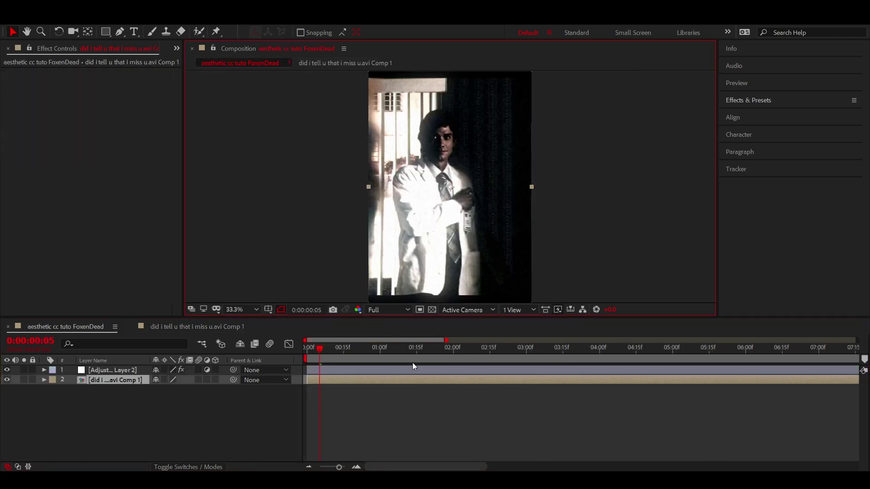
In the nested video composition, keyframe the video layer's Gamma Correction at 1.00 and place that keyframe at 0:00:07:04, just before the dark shot.
{"action": "double_click", "coordinate": [362, 384]}
{"action": "left_click_drag", "start_coordinate": [498, 350], "coordinate": [434, 358]}
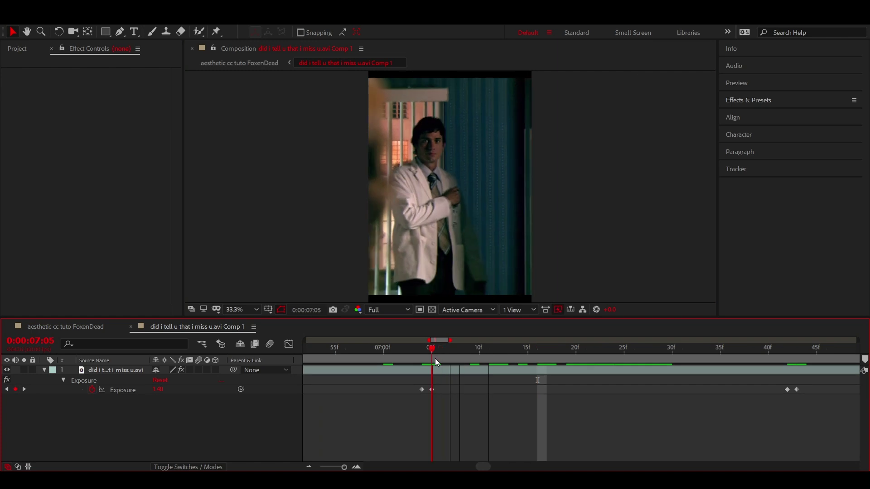
{"action": "left_click", "coordinate": [439, 371]}
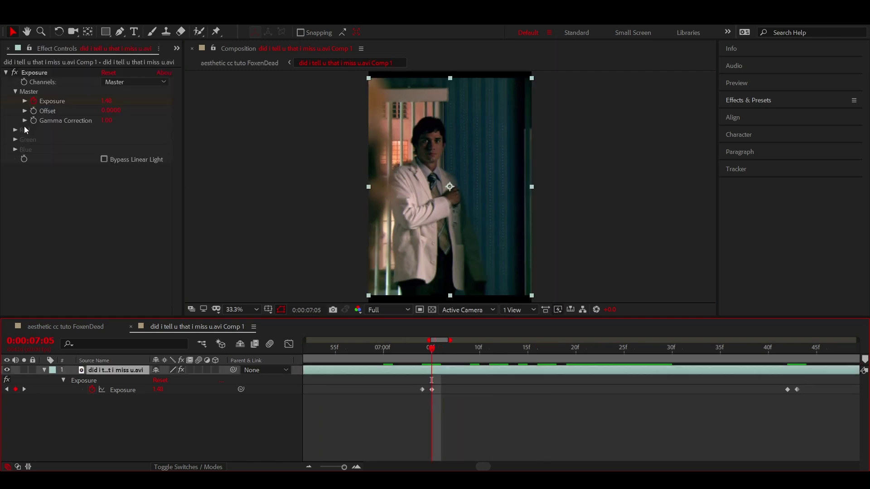
{"action": "left_click", "coordinate": [33, 120]}
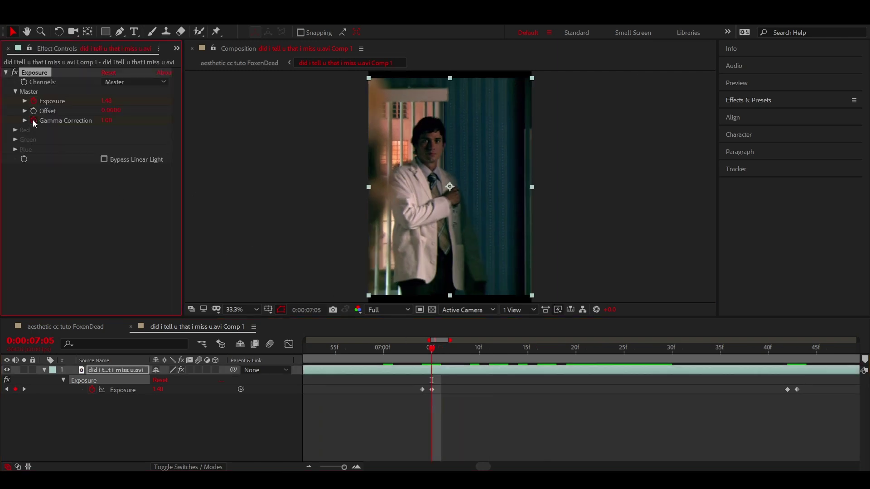
{"action": "key", "text": "u"}
{"action": "key", "text": "u"}
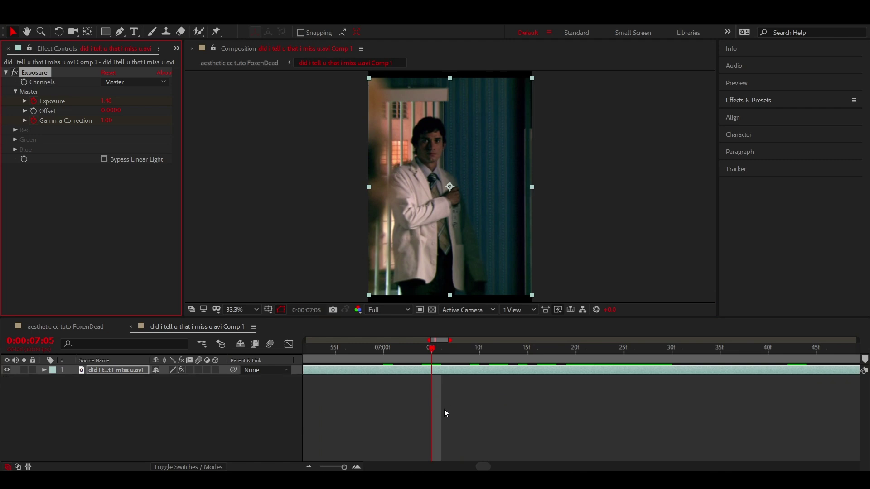
{"action": "left_click_drag", "start_coordinate": [427, 401], "coordinate": [423, 402]}
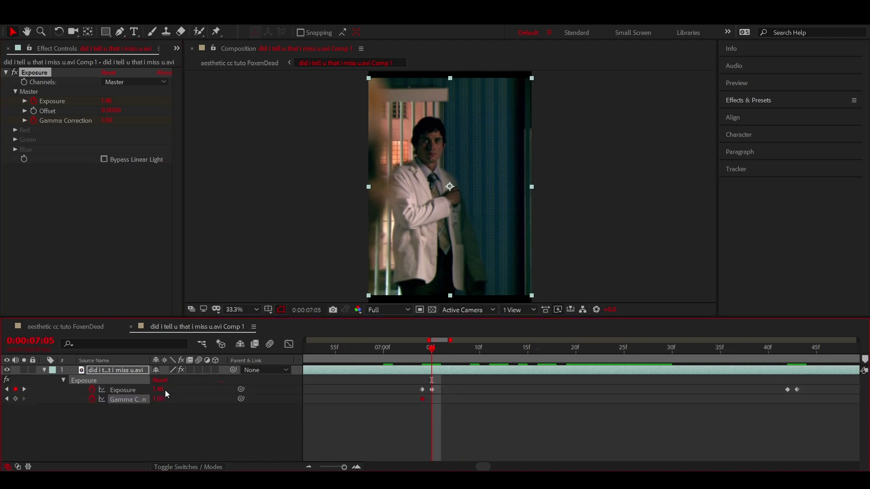
Set Exposure to 1.10 and Gamma Correction to 1.20 at 0:00:07:05, and hold both values with keyframes at 0:00:07:42.
{"action": "left_click_drag", "start_coordinate": [154, 391], "coordinate": [172, 399]}
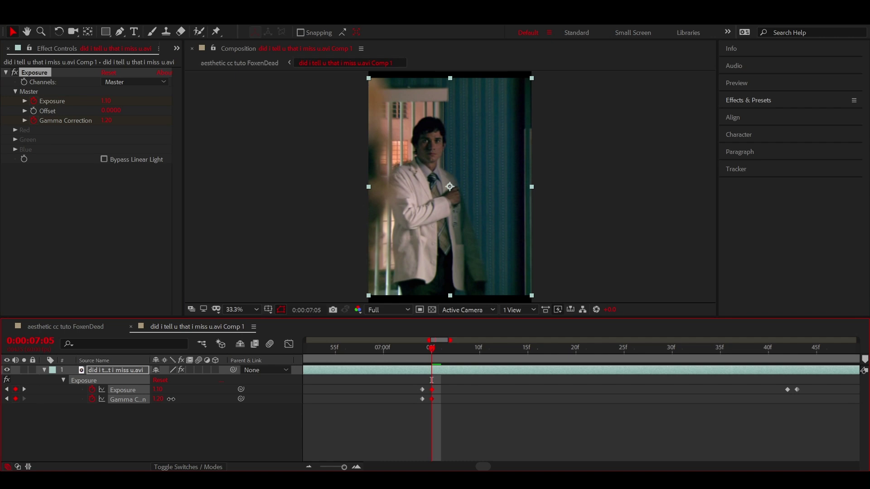
{"action": "left_click", "coordinate": [788, 349]}
{"action": "key", "text": "ctrl+v"}
Set Gamma Correction back to 1 at 0:00:07:43, the first frame after the dark shot.
{"action": "left_click", "coordinate": [797, 348]}
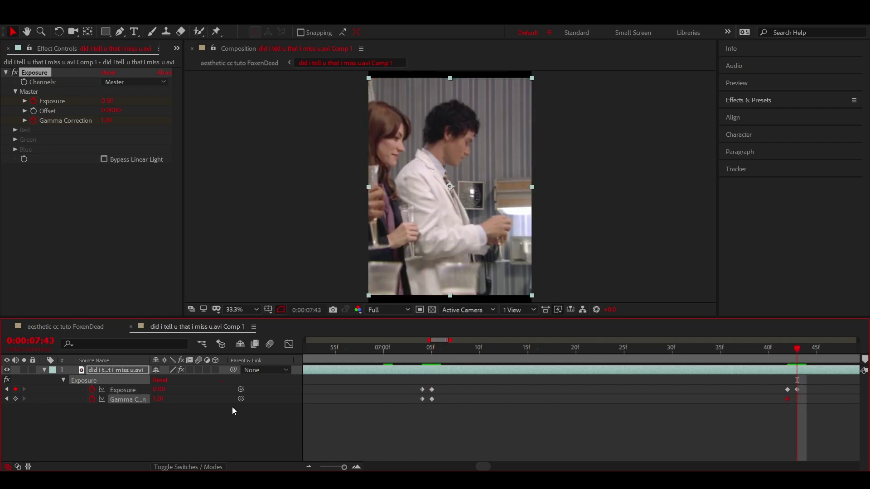
{"action": "type", "text": "1"}
{"action": "left_click", "coordinate": [188, 422]}
Return to the main composition and check the rebalanced shot under the colour correction.
{"action": "left_click", "coordinate": [411, 352]}
{"action": "left_click", "coordinate": [234, 63]}
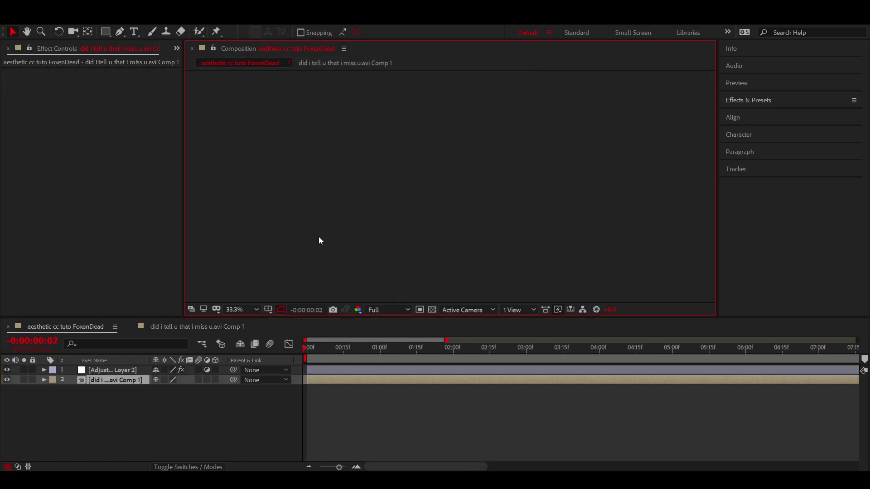
{"action": "mouse_move", "coordinate": [301, 358]}
{"action": "left_mouse_down"}
{"action": "mouse_move", "coordinate": [343, 358]}
{"action": "mouse_move", "coordinate": [302, 358]}
{"action": "left_mouse_up"}
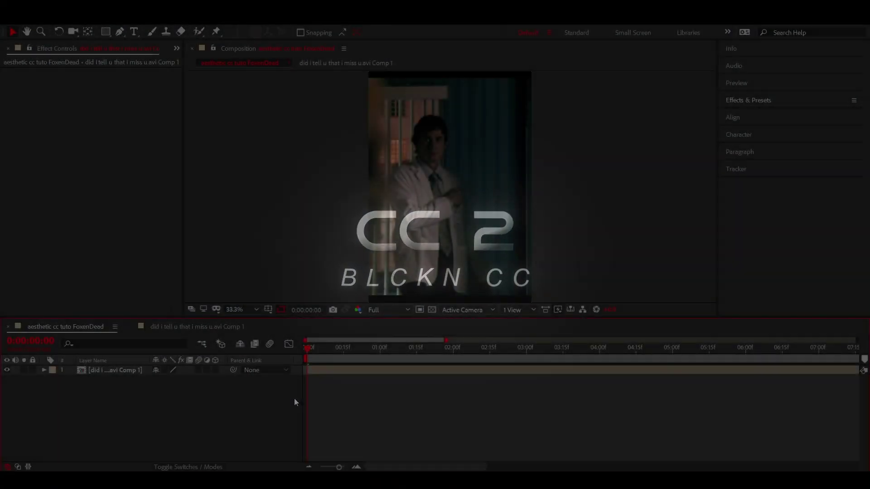
Apply Magic Bullet Looks to a new adjustment layer above the footage and open its look editor.
{"action": "key", "text": "ctrl+space"}
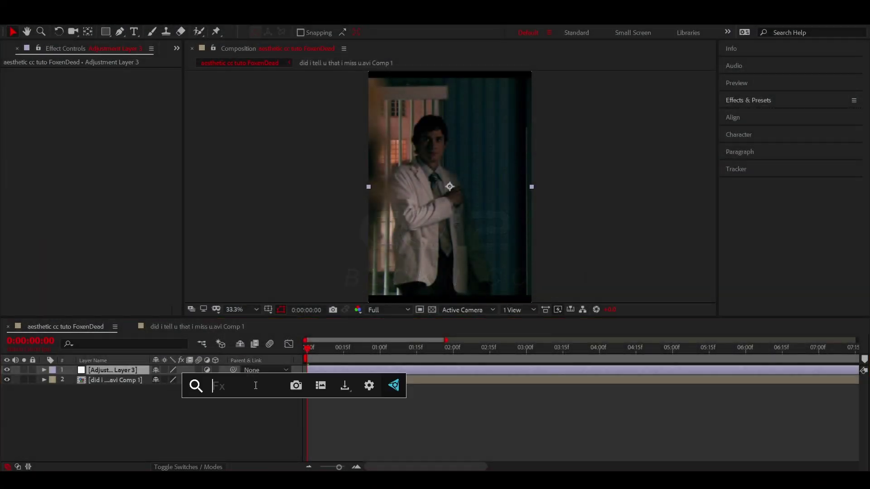
{"action": "type", "text": "loo"}
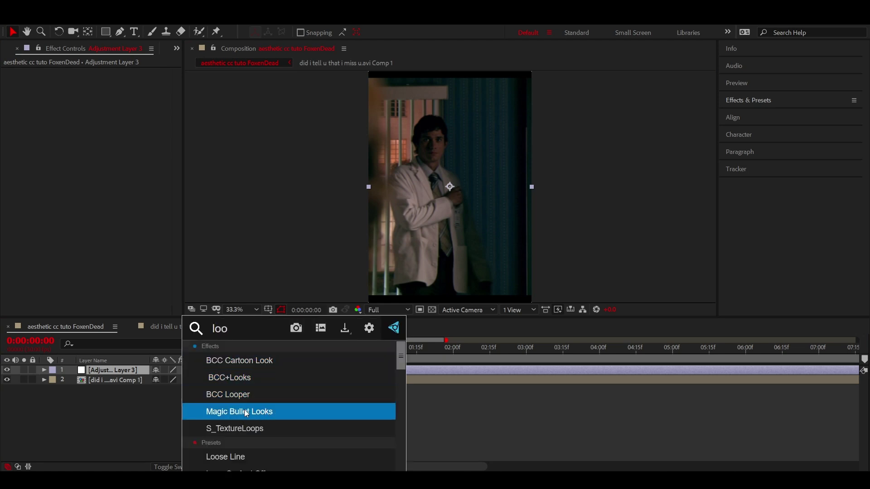
{"action": "left_click", "coordinate": [245, 413]}
{"action": "left_click", "coordinate": [41, 103]}
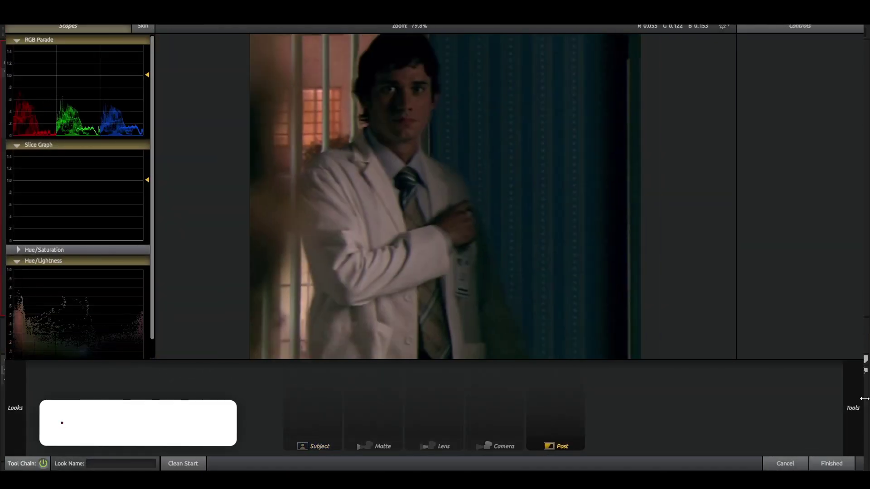
Add a Camera Black & White tool with Component Balance R 0.533, G 0.567 and B 0.715.
{"action": "mouse_move", "coordinate": [860, 409]}
{"action": "left_click", "coordinate": [797, 352]}
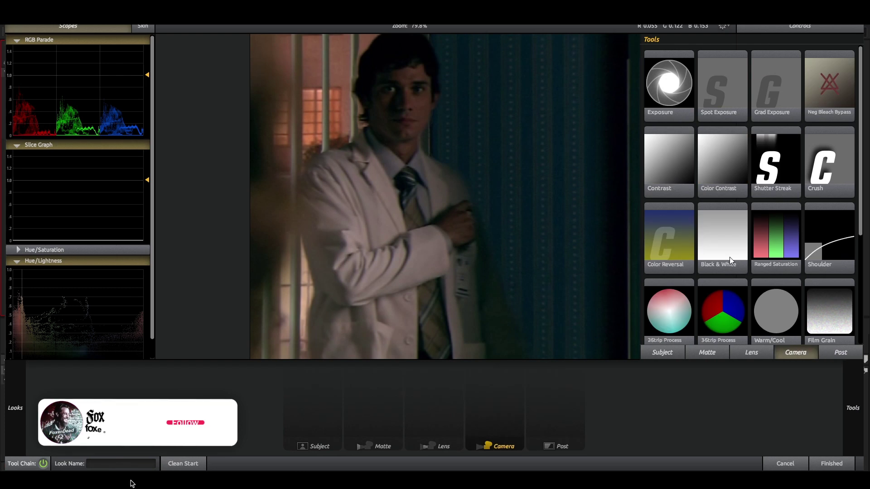
{"action": "double_click", "coordinate": [729, 257]}
{"action": "left_click_drag", "start_coordinate": [775, 98], "coordinate": [803, 95]}
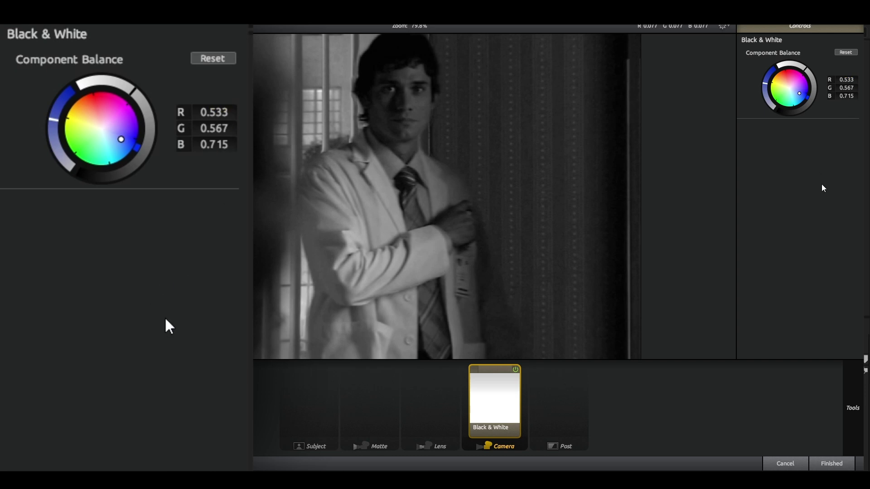
{"action": "scroll", "coordinate": [500, 203], "scroll_direction": "down", "scroll_amount": 3}
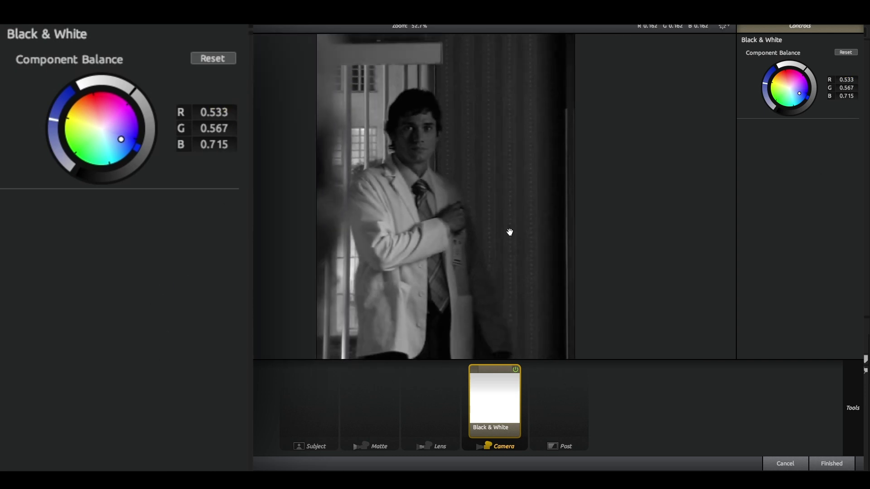
Add a Camera Curves tool after Black & White and bend its curve into a gentle S shape.
{"action": "mouse_move", "coordinate": [852, 408]}
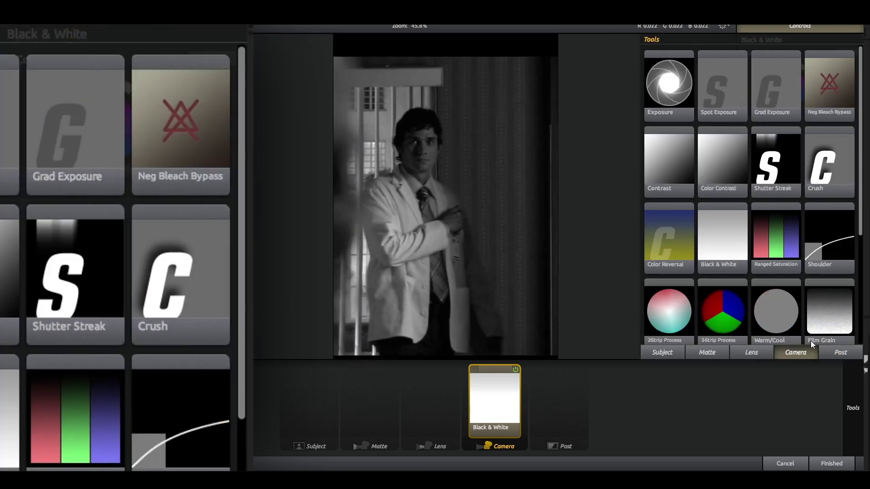
{"action": "scroll", "coordinate": [814, 311], "scroll_direction": "down", "scroll_amount": 2}
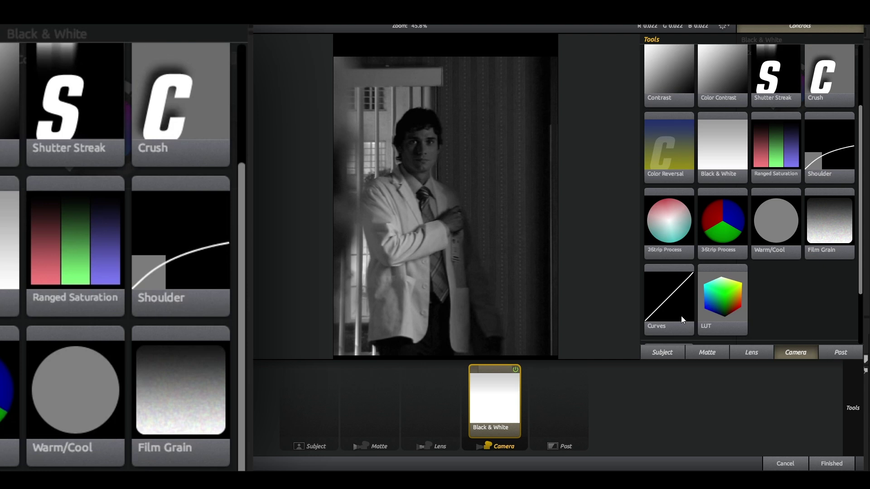
{"action": "double_click", "coordinate": [672, 308]}
{"action": "mouse_move", "coordinate": [837, 159]}
{"action": "left_mouse_down"}
{"action": "mouse_move", "coordinate": [861, 159]}
{"action": "mouse_move", "coordinate": [846, 168]}
{"action": "mouse_move", "coordinate": [859, 168]}
{"action": "mouse_move", "coordinate": [850, 184]}
{"action": "mouse_move", "coordinate": [836, 176]}
{"action": "left_mouse_up"}
{"action": "left_click", "coordinate": [848, 390]}
{"action": "left_click", "coordinate": [833, 353]}
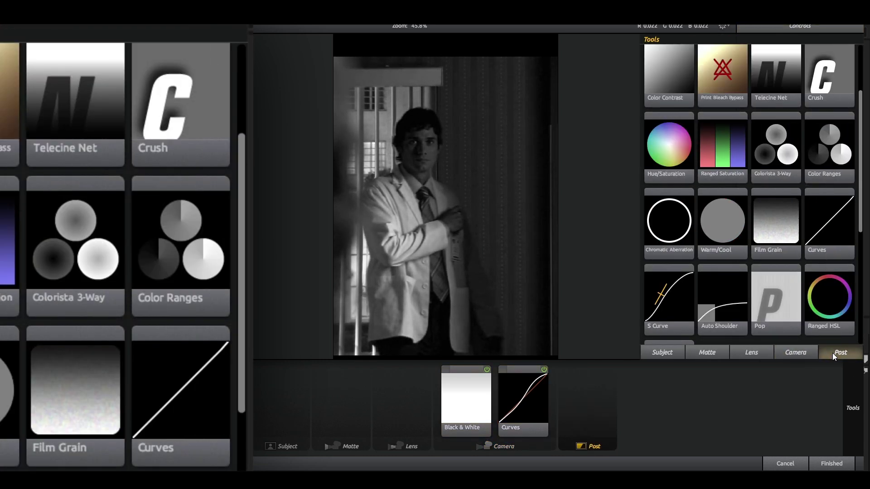
{"action": "left_click", "coordinate": [678, 165]}
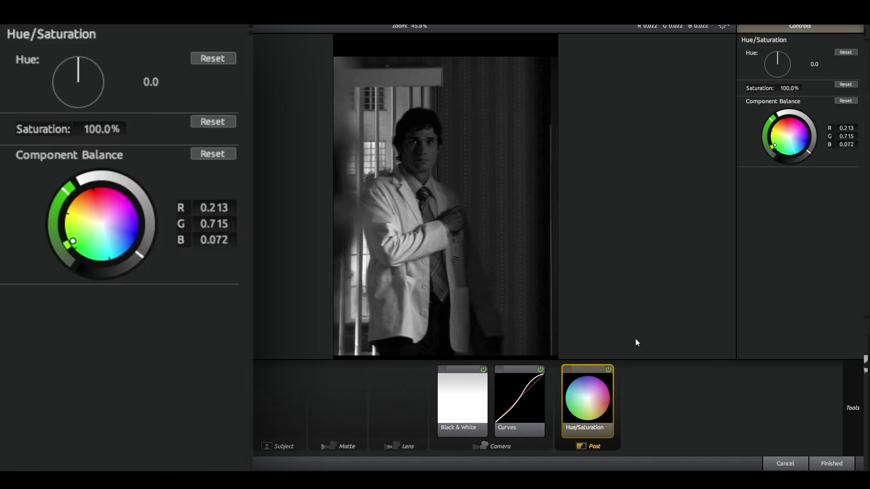
{"action": "left_click", "coordinate": [848, 396]}
{"action": "left_click", "coordinate": [849, 399]}
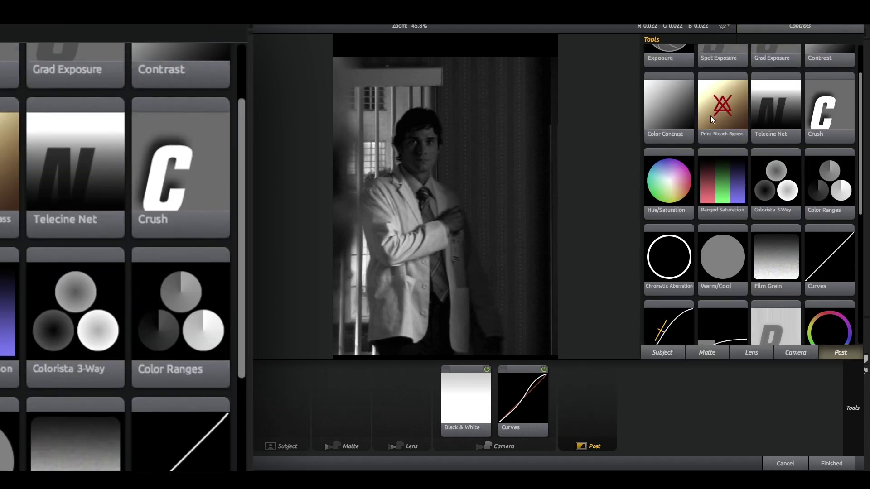
Add a Post Print Bleach Bypass tool with Silver Retention 44.0% and Exposure Compensation +0.90.
{"action": "left_click", "coordinate": [722, 119]}
{"action": "mouse_move", "coordinate": [834, 68]}
{"action": "left_mouse_down"}
{"action": "mouse_move", "coordinate": [847, 68]}
{"action": "mouse_move", "coordinate": [822, 67]}
{"action": "mouse_move", "coordinate": [836, 61]}
{"action": "left_mouse_up"}
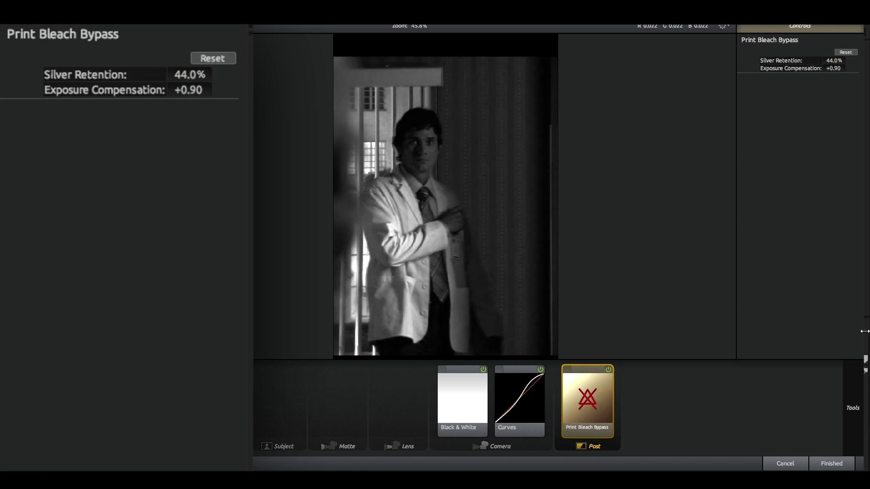
Add a Matte Diffusion tool with Size 41.95%, Grade 3.00, Glow 50.00% and Highlights Only 68.00%, and apply the finished look.
{"action": "mouse_move", "coordinate": [862, 395]}
{"action": "scroll", "coordinate": [802, 333], "scroll_direction": "down", "scroll_amount": 2}
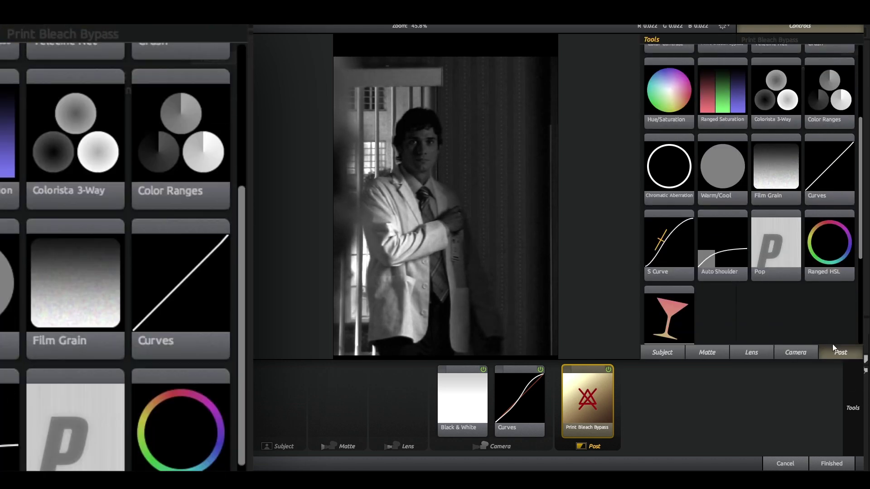
{"action": "left_click", "coordinate": [727, 351]}
{"action": "scroll", "coordinate": [745, 208], "scroll_direction": "up", "scroll_amount": 4}
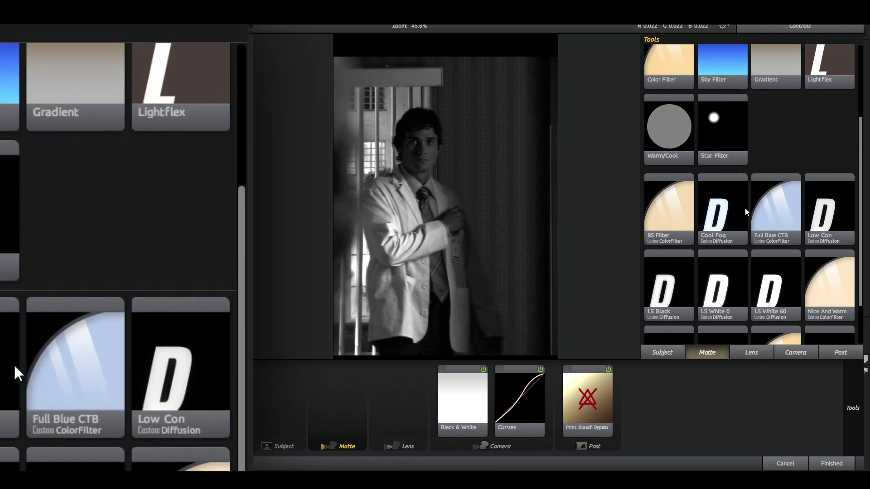
{"action": "scroll", "coordinate": [746, 205], "scroll_direction": "up", "scroll_amount": 1}
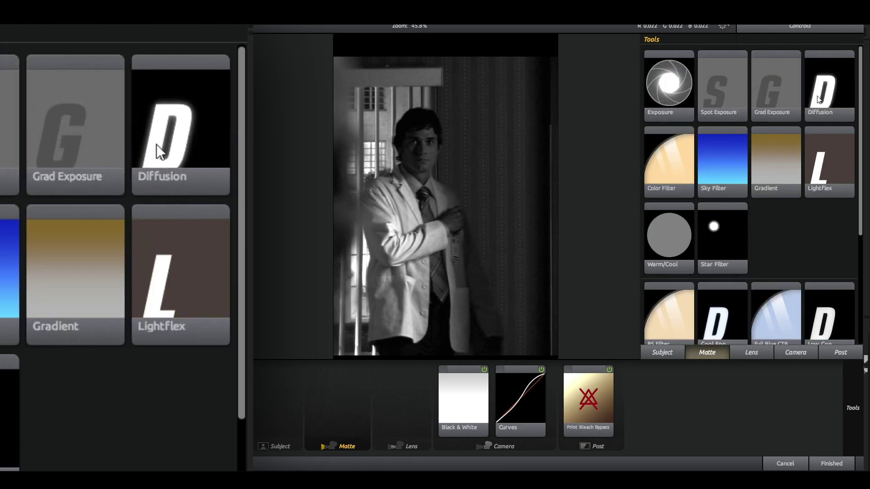
{"action": "double_click", "coordinate": [824, 103]}
{"action": "left_click_drag", "start_coordinate": [835, 59], "coordinate": [807, 62]}
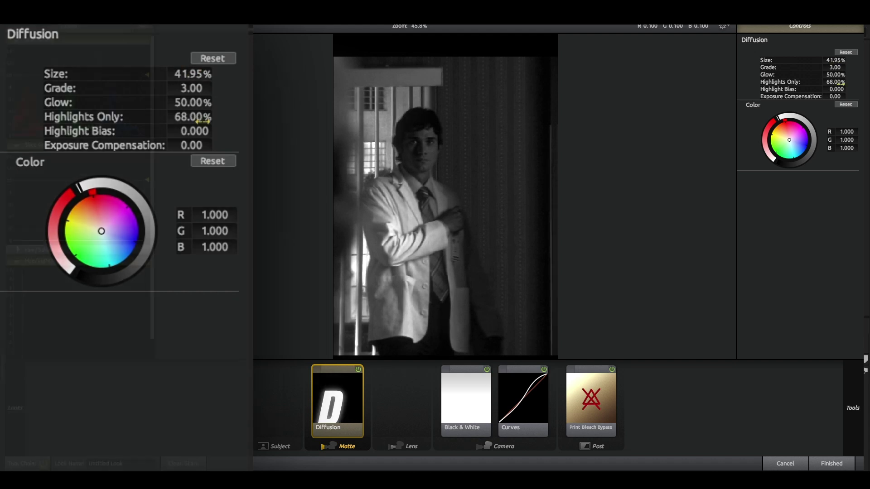
{"action": "mouse_move", "coordinate": [863, 129]}
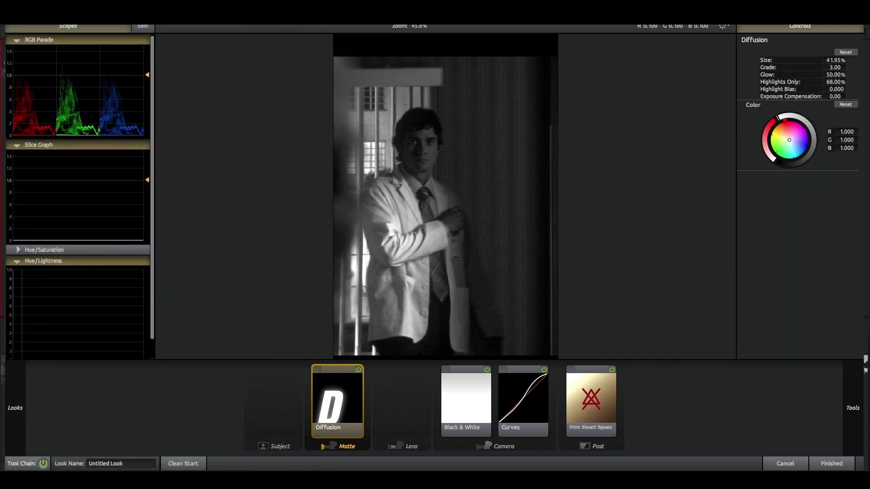
{"action": "left_click", "coordinate": [844, 462]}
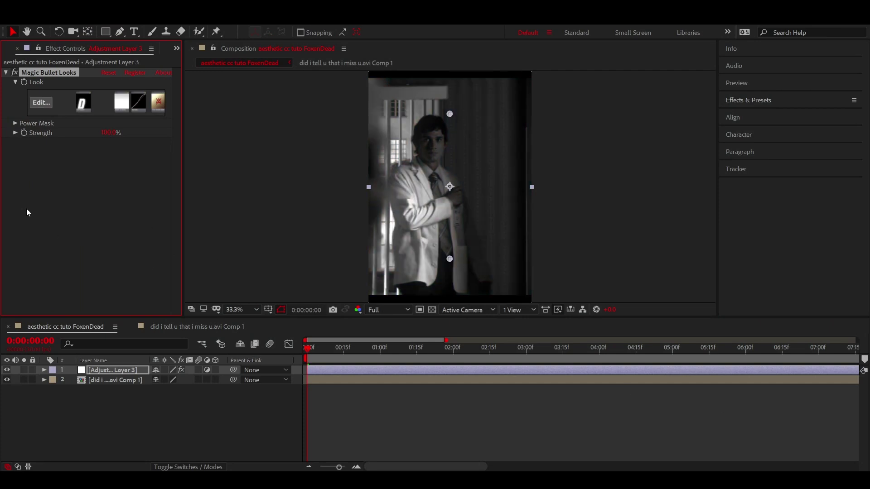
Add Brightness & Contrast to the adjustment layer with Brightness 15 and Contrast 21.
{"action": "key", "text": "ctrl+space"}
{"action": "type", "text": "cont"}
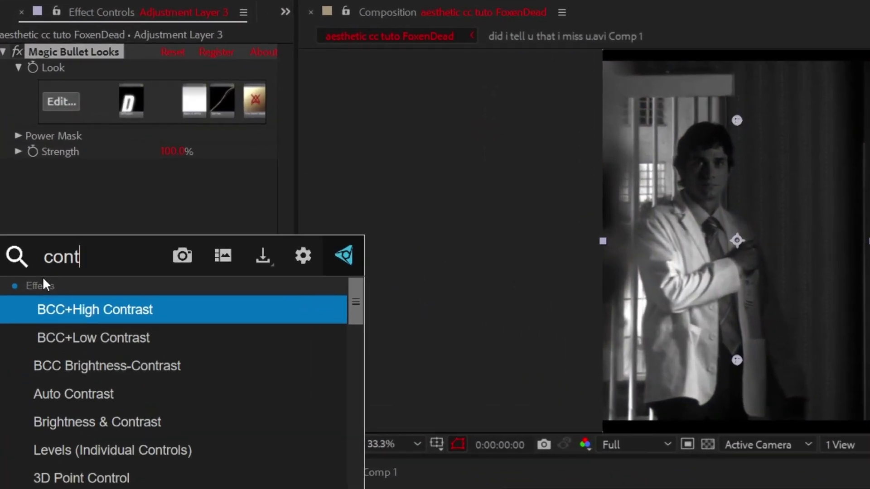
{"action": "type", "text": "r"}
{"action": "scroll", "coordinate": [99, 365], "scroll_direction": "down", "scroll_amount": 8}
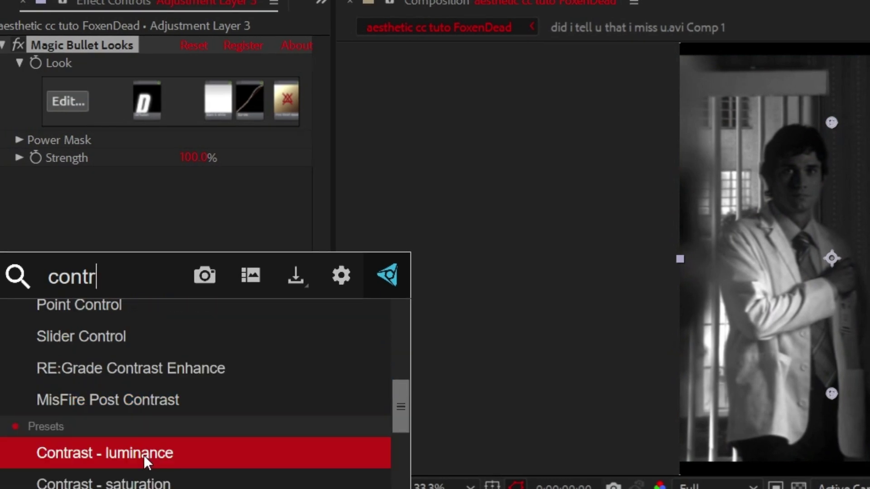
{"action": "scroll", "coordinate": [104, 429], "scroll_direction": "up", "scroll_amount": 3}
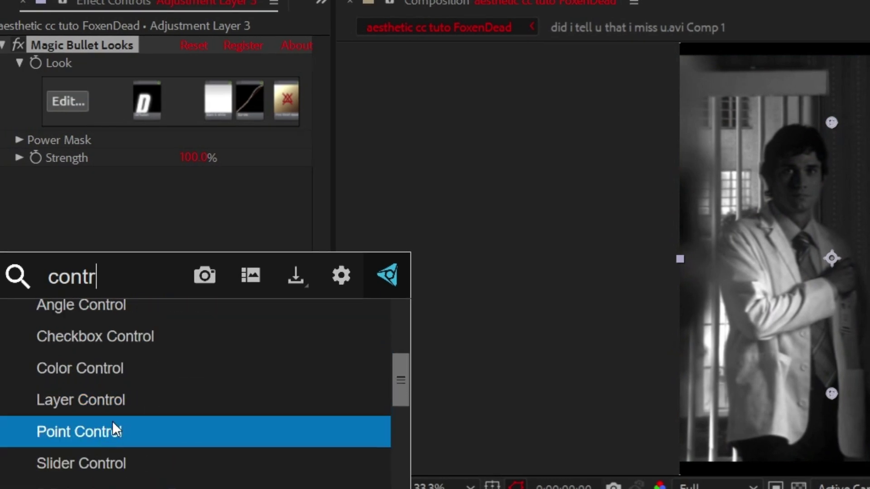
{"action": "scroll", "coordinate": [112, 430], "scroll_direction": "up", "scroll_amount": 3}
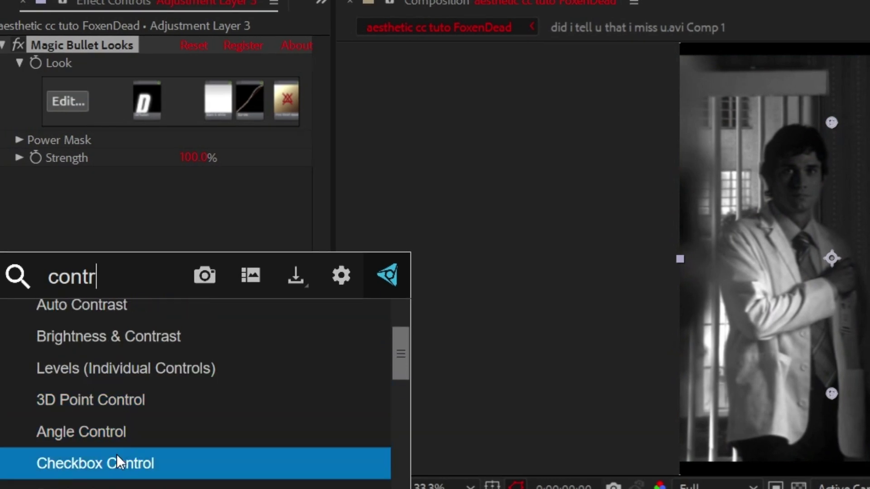
{"action": "scroll", "coordinate": [104, 430], "scroll_direction": "up", "scroll_amount": 2}
{"action": "left_click", "coordinate": [70, 400]}
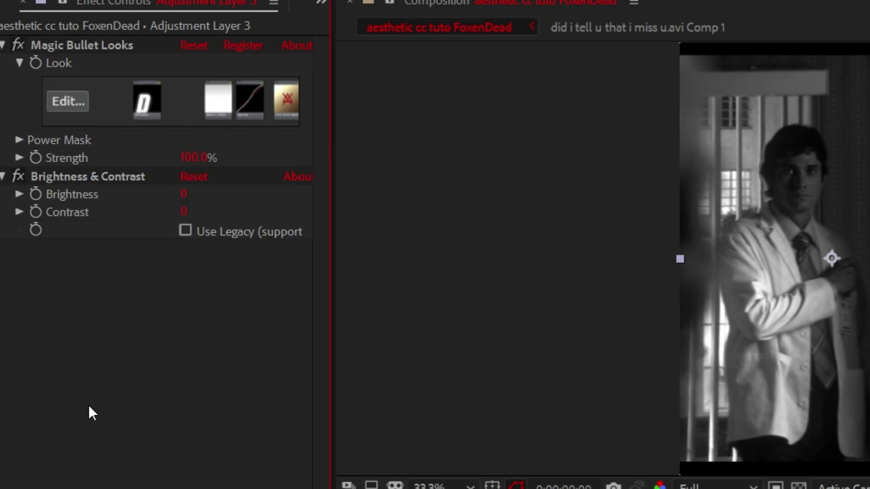
{"action": "left_click_drag", "start_coordinate": [183, 200], "coordinate": [217, 210]}
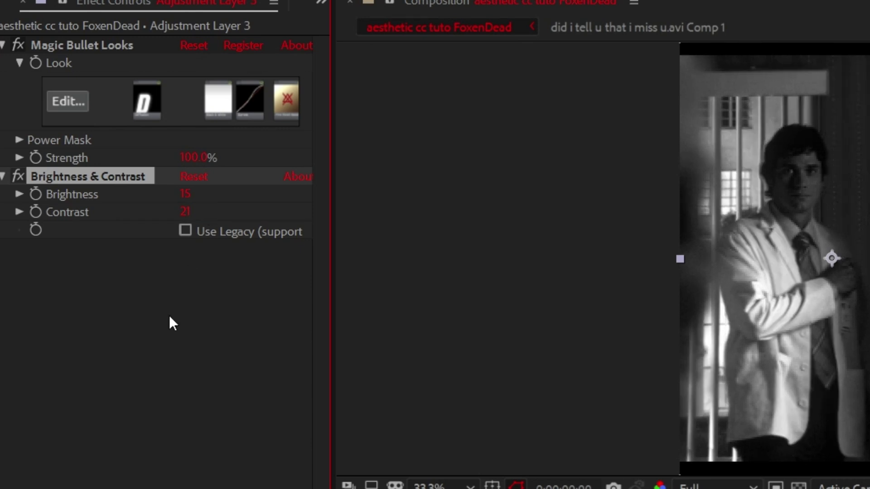
Find the S_Flicker effect and add it to the adjustment layer.
{"action": "key", "text": "ctrl+space"}
{"action": "type", "text": "fli"}
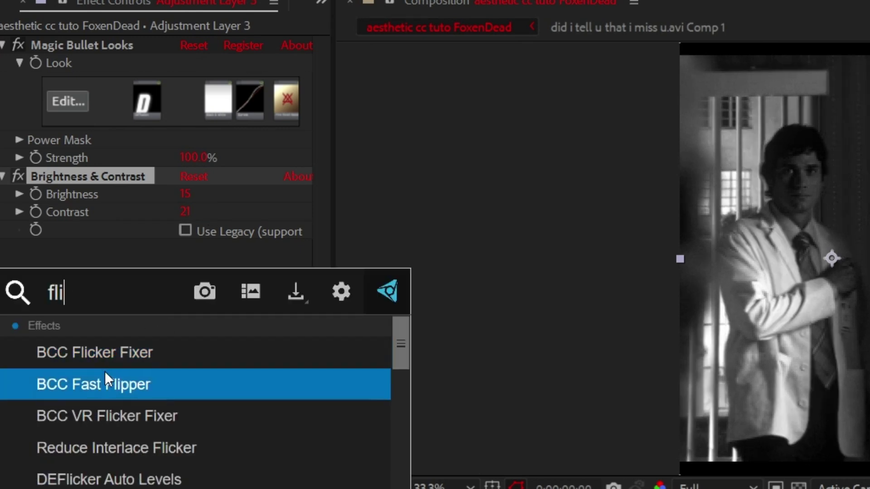
{"action": "scroll", "coordinate": [141, 420], "scroll_direction": "down", "scroll_amount": 3}
{"action": "type", "text": "ck"}
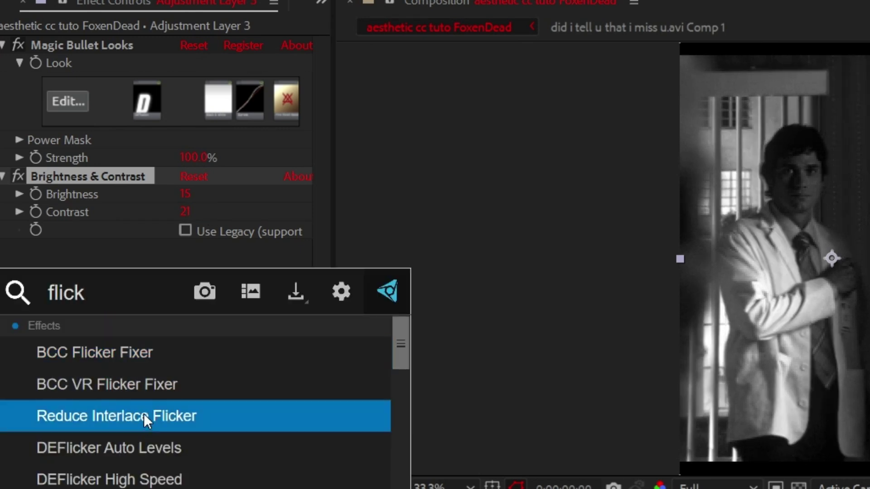
{"action": "scroll", "coordinate": [143, 414], "scroll_direction": "down", "scroll_amount": 3}
{"action": "left_click", "coordinate": [96, 388]}
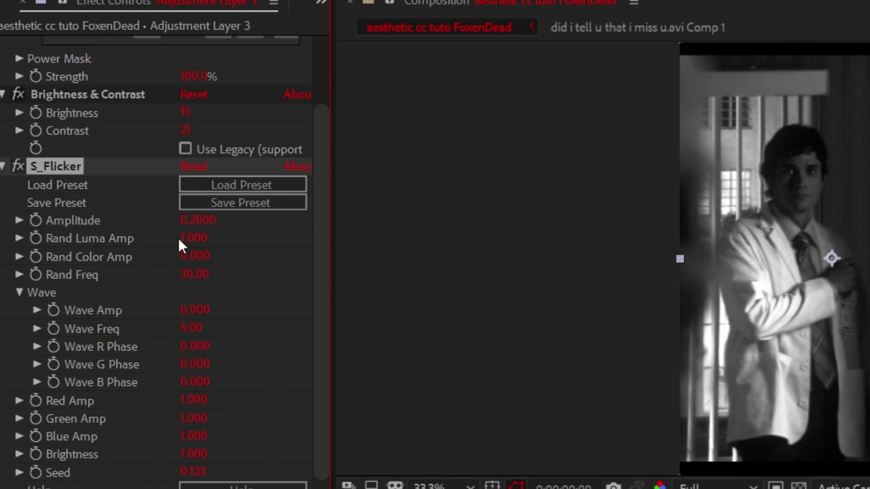
Set the S_Flicker Amplitude to 0.5 and preview the flicker in the composition.
{"action": "left_click_drag", "start_coordinate": [192, 225], "coordinate": [222, 218]}
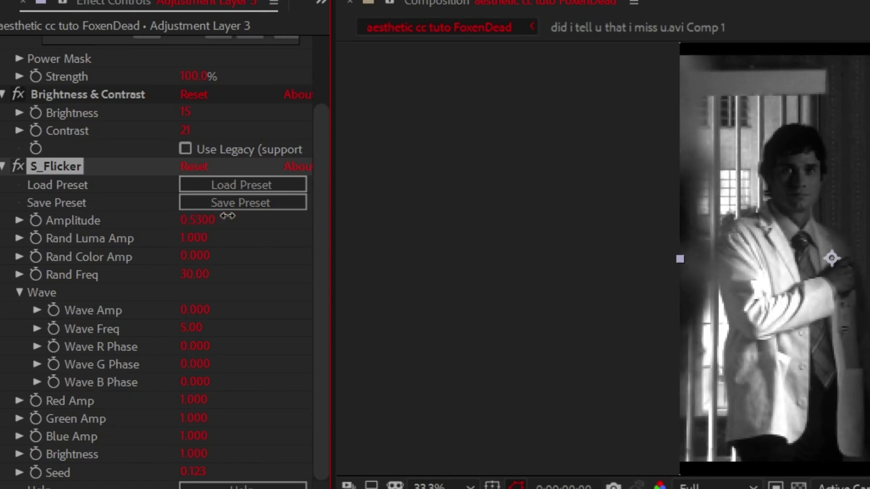
{"action": "left_click", "coordinate": [200, 221]}
{"action": "type", "text": "."}
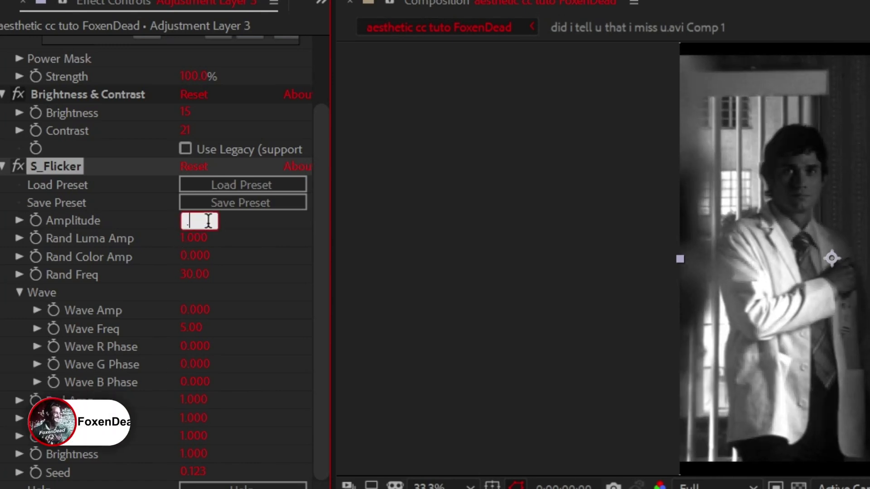
{"action": "type", "text": "5"}
{"action": "key", "text": "Return"}
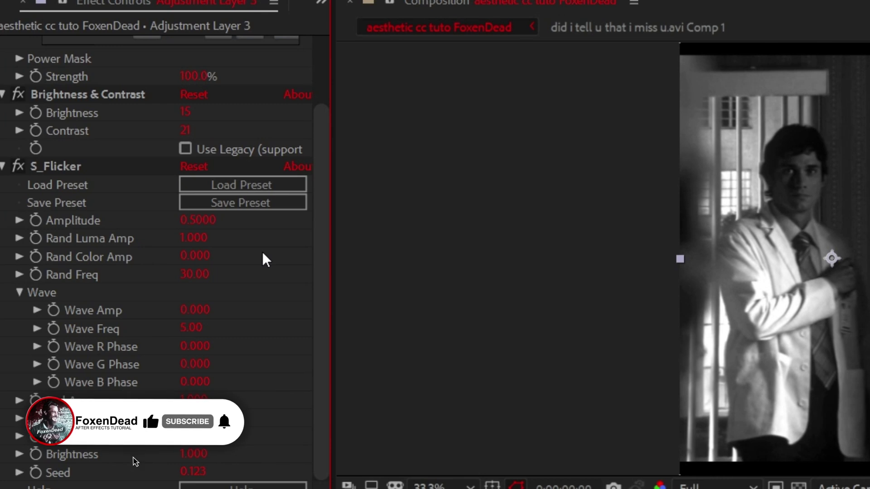
{"action": "key", "text": "space"}
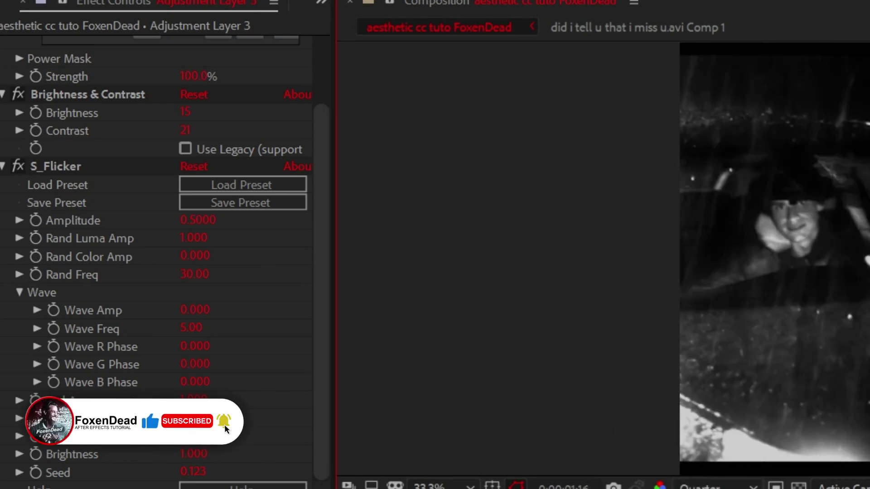
{"action": "key", "text": "space"}
Collapse the settings of all effects on the adjustment layer and deselect them.
{"action": "left_click", "coordinate": [7, 164]}
{"action": "key", "text": "ctrl+a"}
{"action": "left_click", "coordinate": [2, 47]}
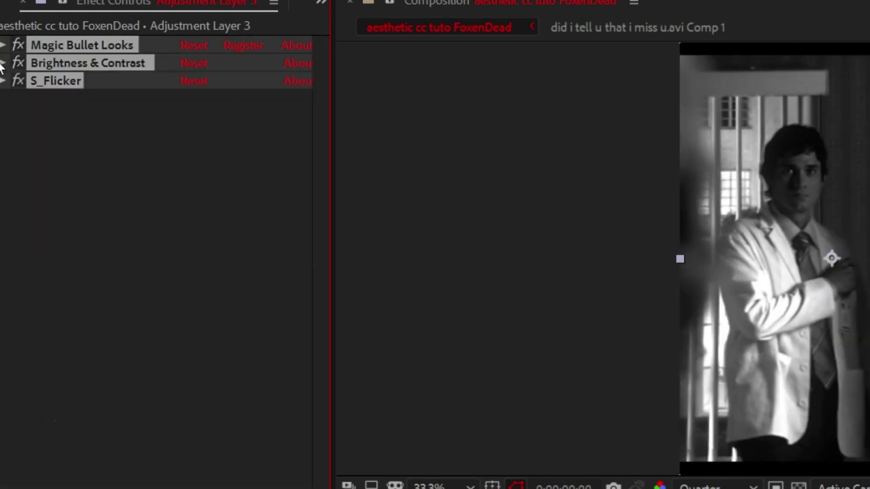
{"action": "left_click", "coordinate": [36, 183]}
Add BCC Film Grain to the adjustment layer with Amount 130 and Grain Size 3.5, and collapse its settings.
{"action": "key", "text": "ctrl+space"}
{"action": "type", "text": "grain"}
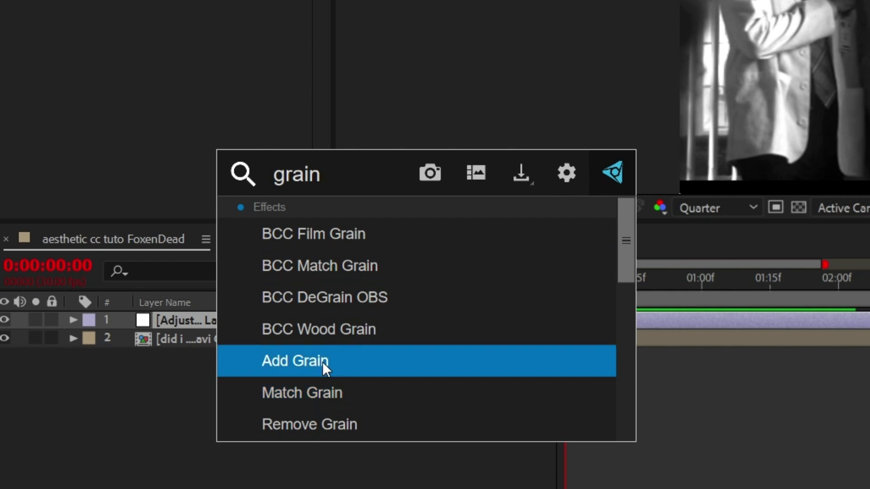
{"action": "left_click", "coordinate": [336, 363]}
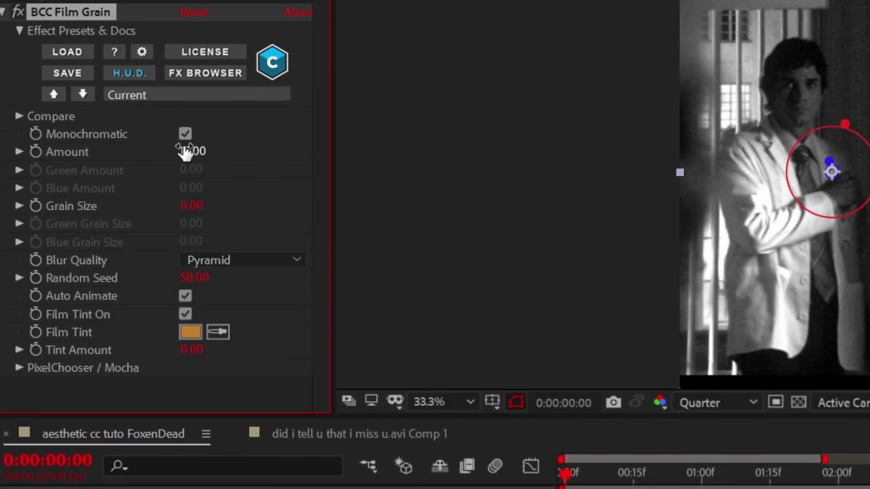
{"action": "left_click", "coordinate": [190, 150]}
{"action": "type", "text": "1"}
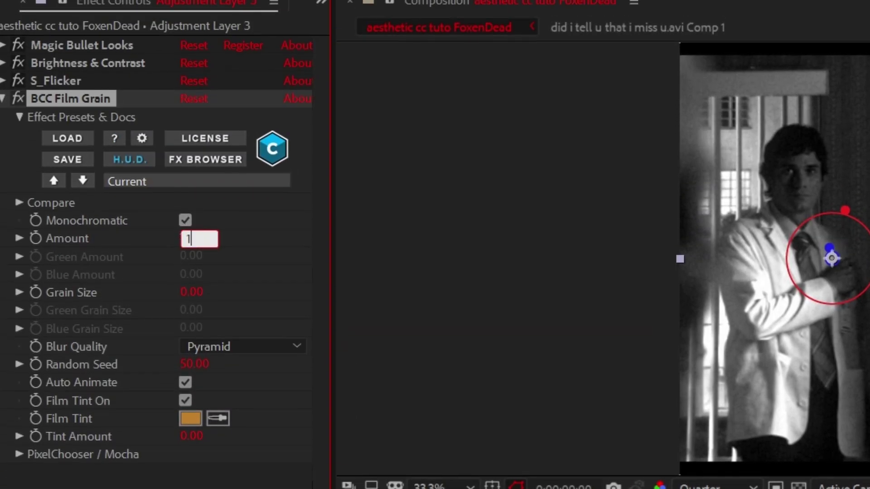
{"action": "type", "text": "1"}
{"action": "left_click", "coordinate": [188, 292]}
{"action": "type", "text": "3.5"}
{"action": "left_click", "coordinate": [247, 296]}
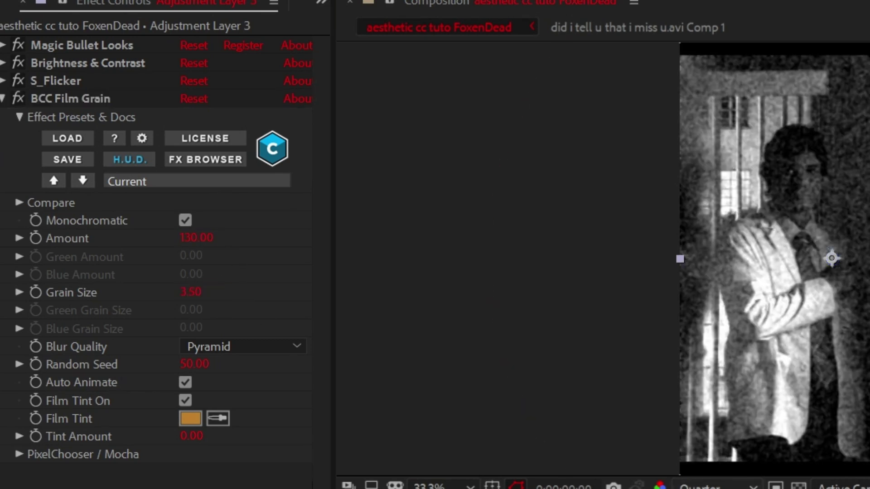
{"action": "left_click", "coordinate": [729, 488]}
{"action": "left_click", "coordinate": [721, 488]}
{"action": "left_click", "coordinate": [3, 100]}
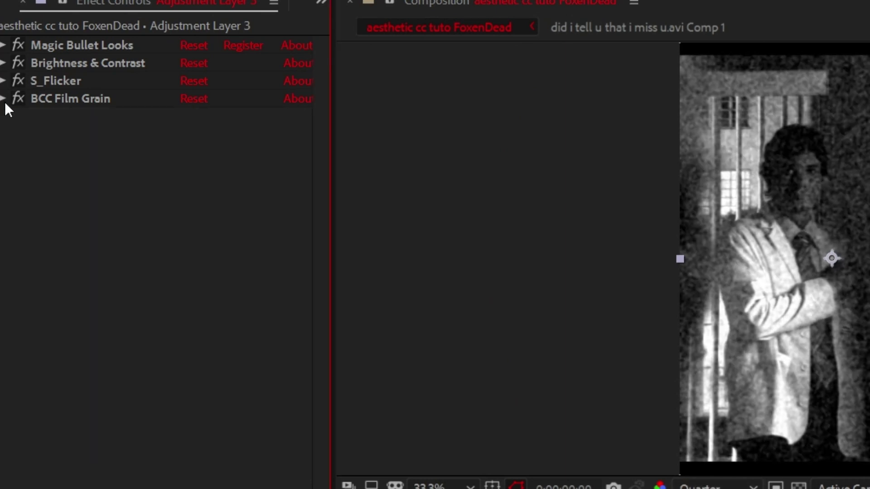
Raise the Brightness & Contrast effect's Brightness slightly, set its Contrast to 34, and preview the result.
{"action": "left_click", "coordinate": [4, 63]}
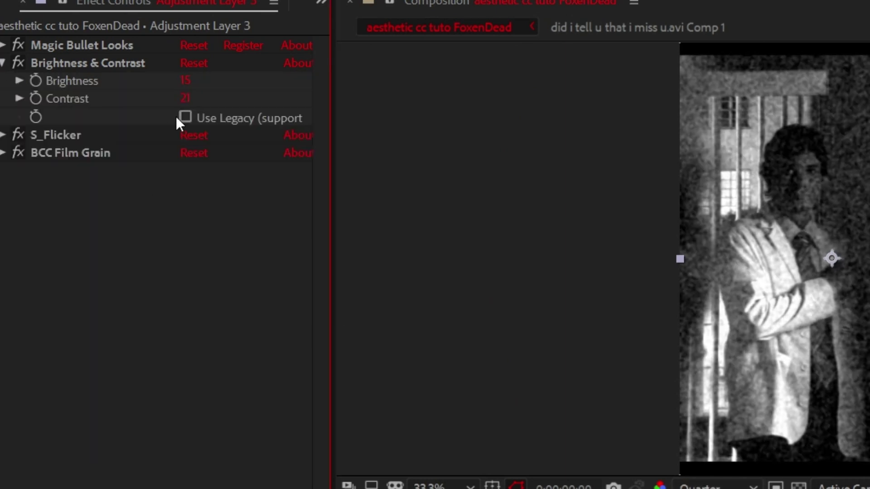
{"action": "left_click_drag", "start_coordinate": [185, 99], "coordinate": [190, 82]}
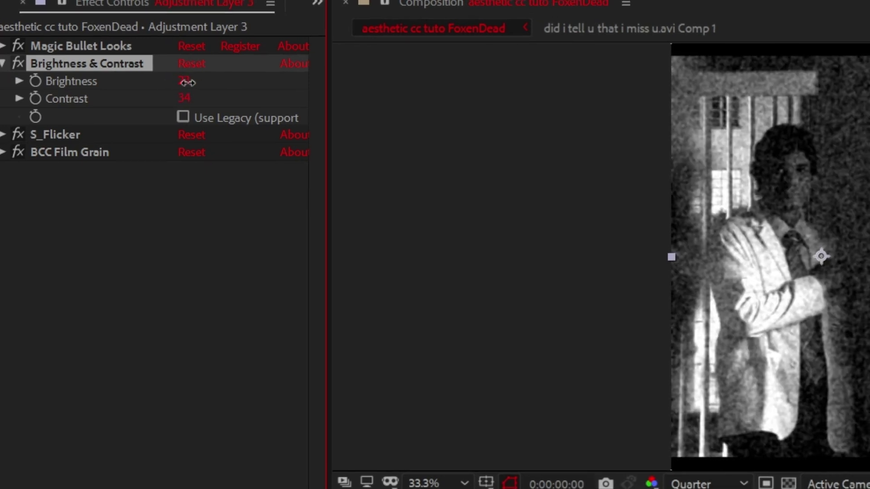
{"action": "key", "text": "space"}
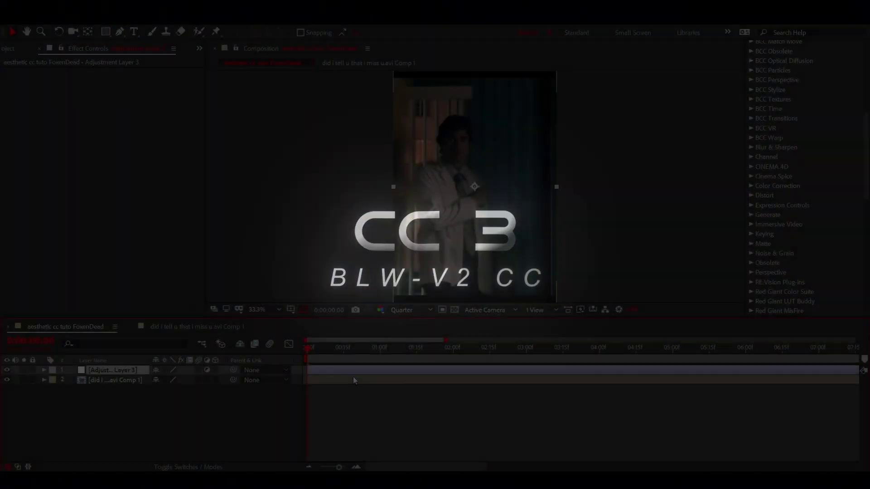
Add Magic Bullet Looks to the empty adjustment layer for the third colour correction.
{"action": "key", "text": "ctrl+space"}
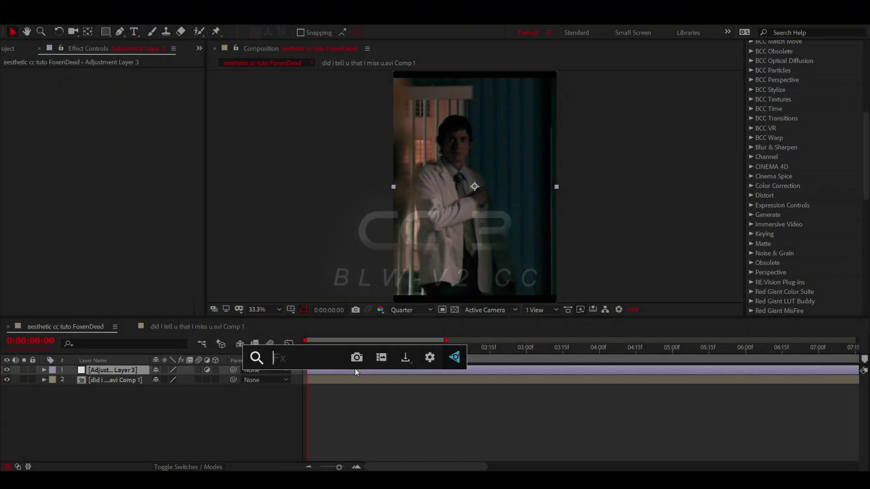
{"action": "type", "text": "loo"}
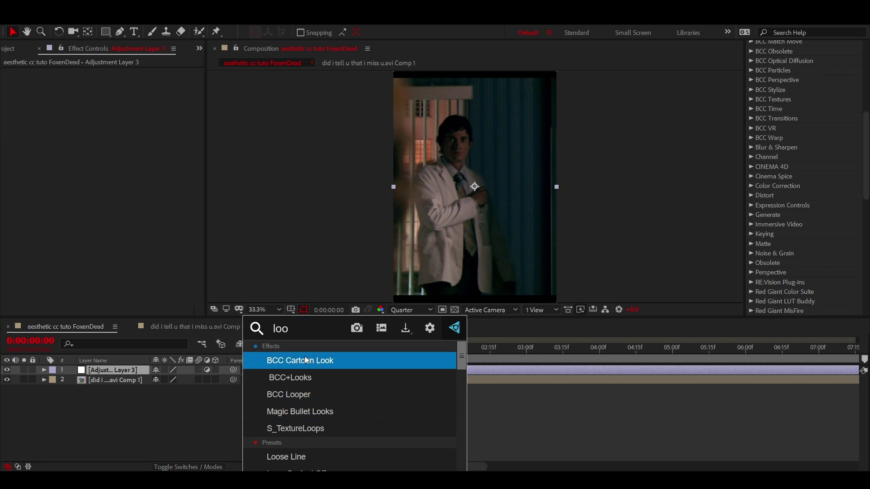
{"action": "left_click", "coordinate": [316, 413]}
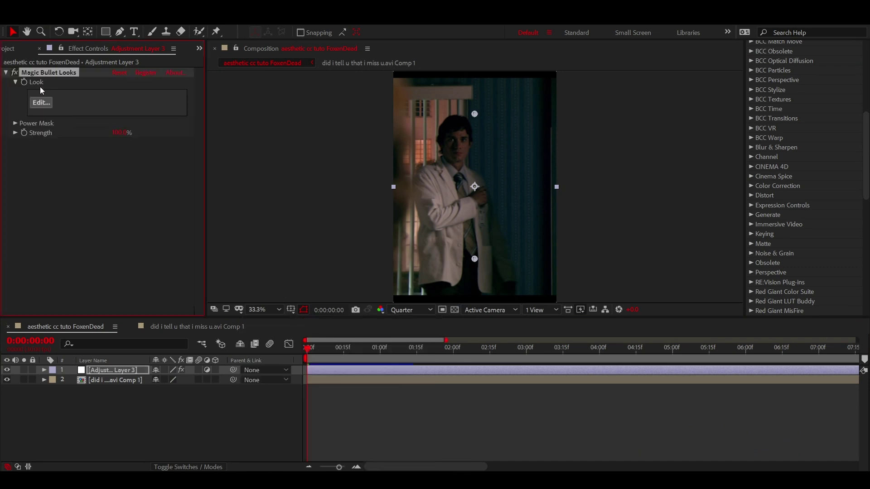
Edit the look and add a Post Ranged Saturation tool with Highlight 58.0%, Midtone 112.0% and Shadow 59.0%.
{"action": "left_click", "coordinate": [48, 102]}
{"action": "mouse_move", "coordinate": [837, 416]}
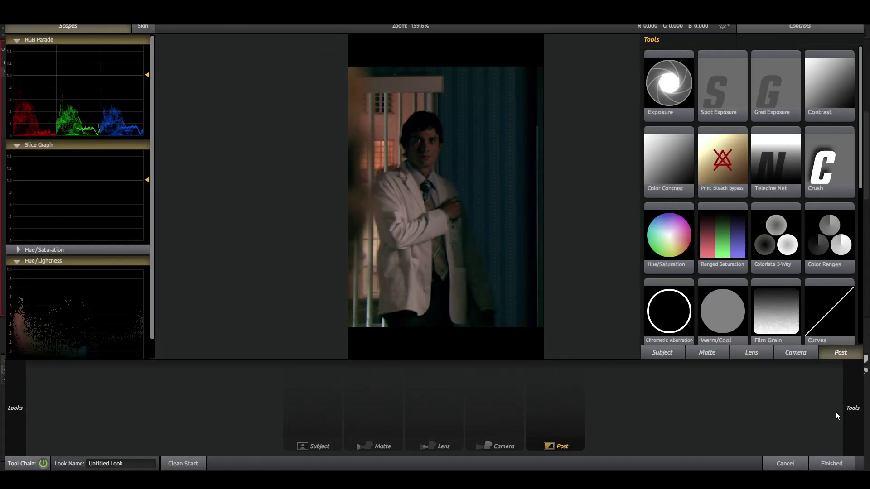
{"action": "double_click", "coordinate": [725, 254]}
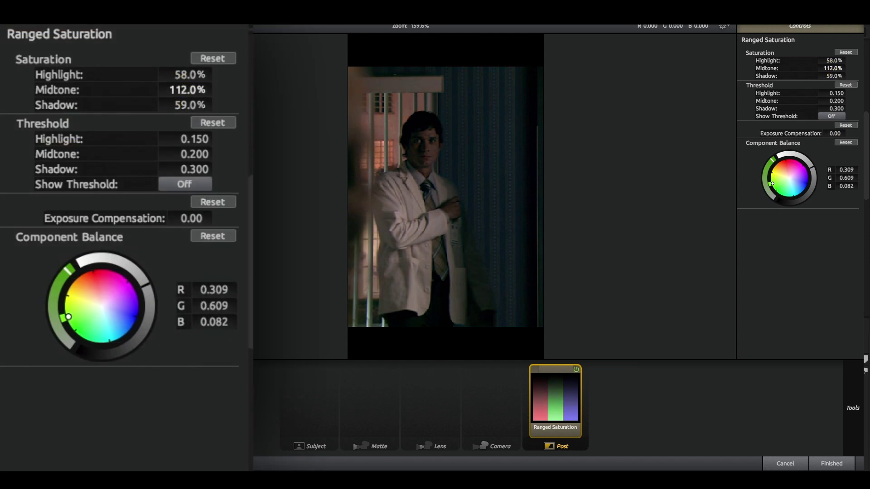
Add a Post Film Grain tool with Amount 29.0% and Color Mode off.
{"action": "mouse_move", "coordinate": [849, 415]}
{"action": "double_click", "coordinate": [771, 320]}
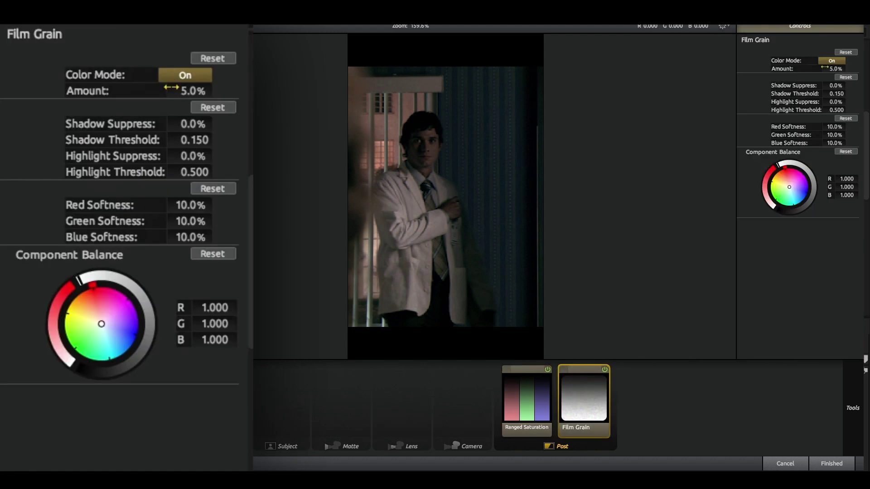
{"action": "left_click_drag", "start_coordinate": [832, 69], "coordinate": [854, 69]}
{"action": "left_click", "coordinate": [831, 63]}
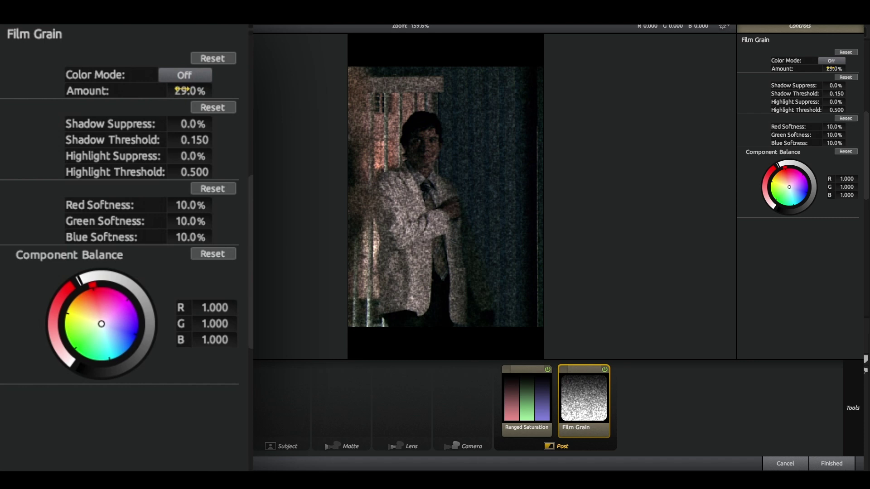
Add a Post Warm/Cool tool and shift its colour slightly toward cool blue.
{"action": "mouse_move", "coordinate": [851, 442]}
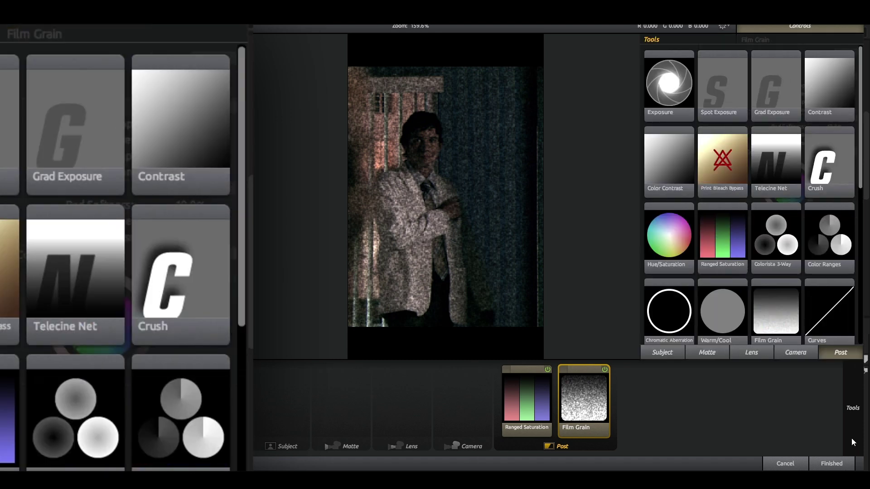
{"action": "double_click", "coordinate": [724, 313]}
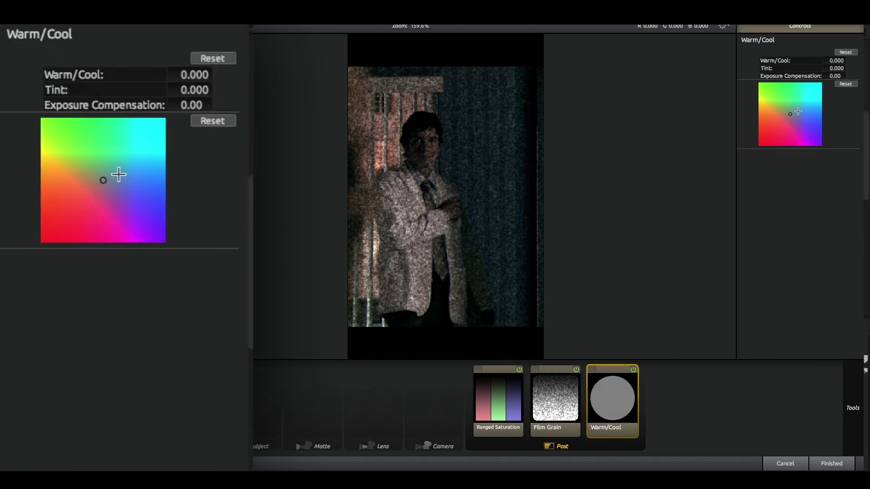
{"action": "left_click_drag", "start_coordinate": [795, 115], "coordinate": [795, 113]}
Add a Post Print Bleach Bypass tool with Silver Retention 80.0% and Exposure Compensation +1.80.
{"action": "mouse_move", "coordinate": [856, 384]}
{"action": "left_click", "coordinate": [798, 351]}
{"action": "left_click", "coordinate": [839, 353]}
{"action": "double_click", "coordinate": [725, 181]}
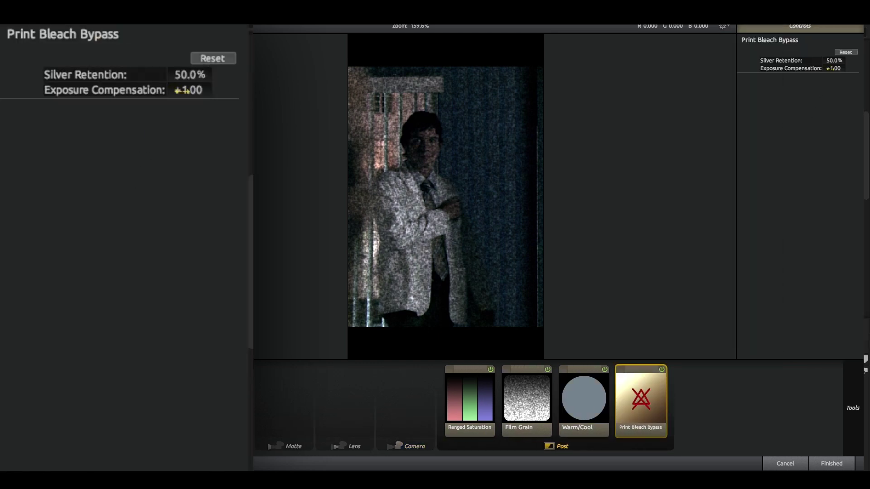
{"action": "mouse_move", "coordinate": [834, 63]}
{"action": "left_mouse_down"}
{"action": "mouse_move", "coordinate": [852, 67]}
{"action": "mouse_move", "coordinate": [834, 68]}
{"action": "mouse_move", "coordinate": [839, 61]}
{"action": "left_mouse_up"}
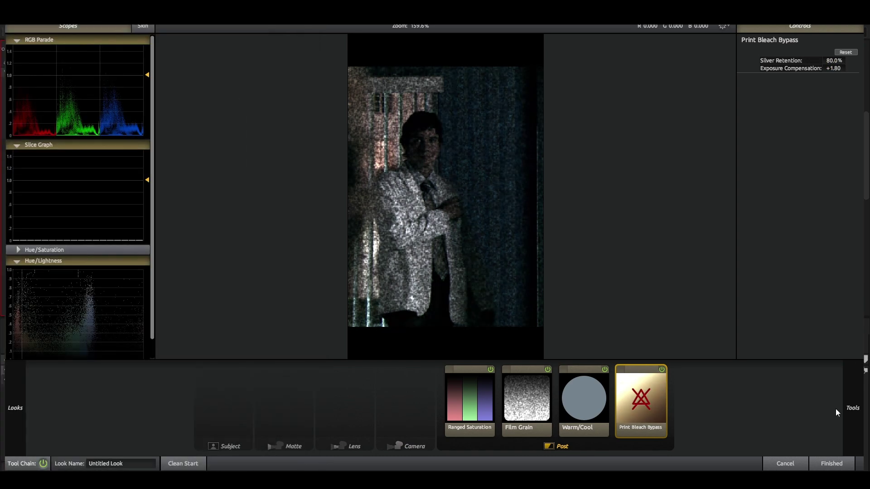
Apply the finished look and set the composition preview resolution to Full.
{"action": "left_click", "coordinate": [831, 462]}
{"action": "left_click", "coordinate": [414, 310]}
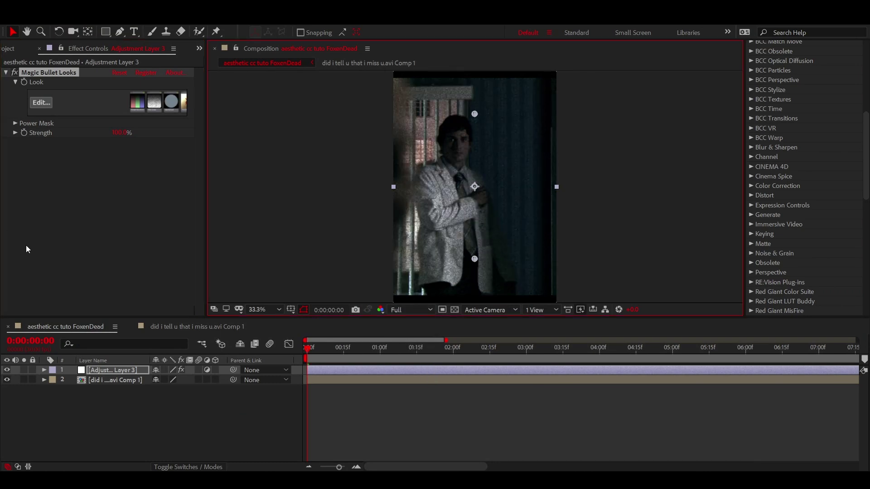
Add a second Magic Bullet Looks effect to the adjustment layer and open its look for editing.
{"action": "key", "text": "ctrl+space"}
{"action": "type", "text": "loo"}
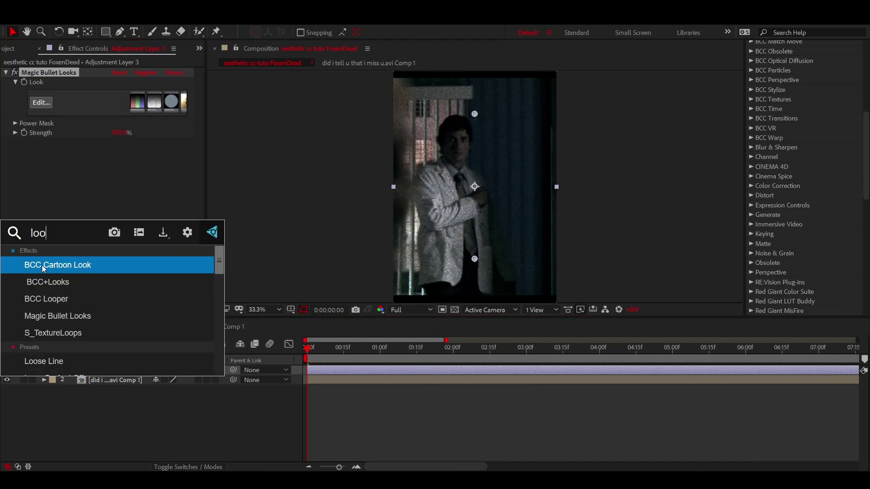
{"action": "type", "text": "k"}
{"action": "left_click", "coordinate": [54, 305]}
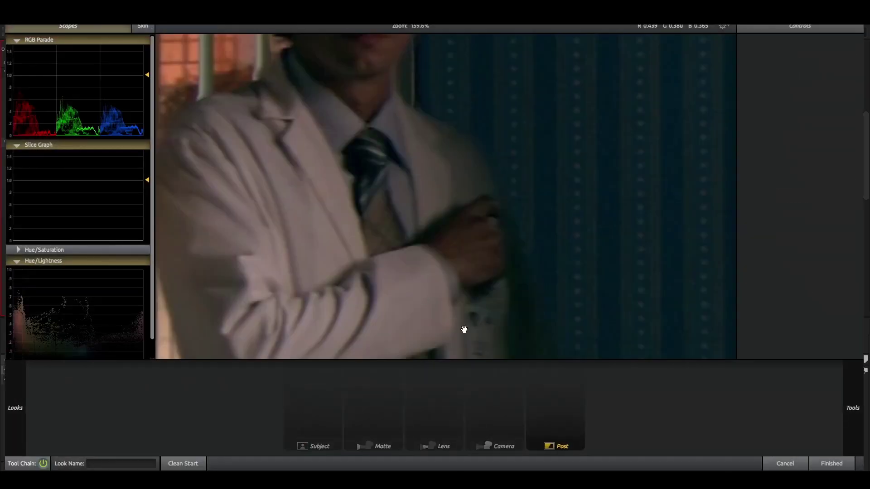
Add a Lens Deflare tool with Size 88.0%, Strength 18.00% and Exposure Compensation +0.90.
{"action": "mouse_move", "coordinate": [849, 391]}
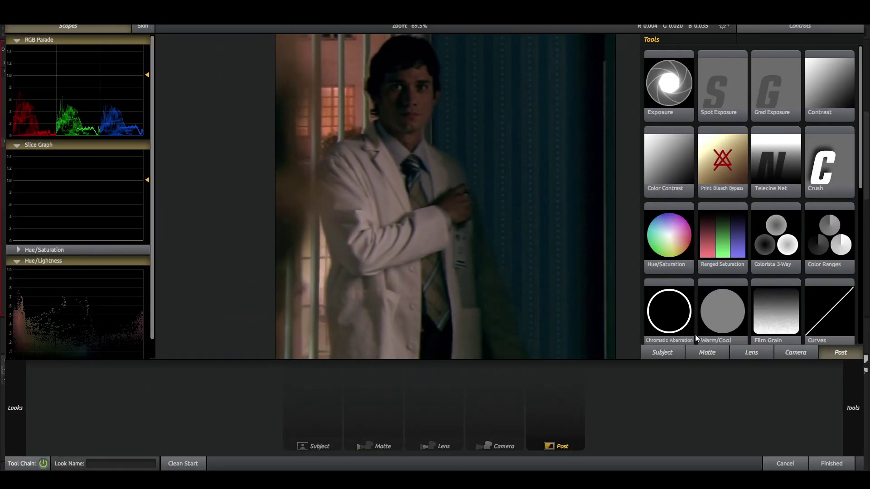
{"action": "left_click", "coordinate": [708, 353]}
{"action": "left_click", "coordinate": [752, 353]}
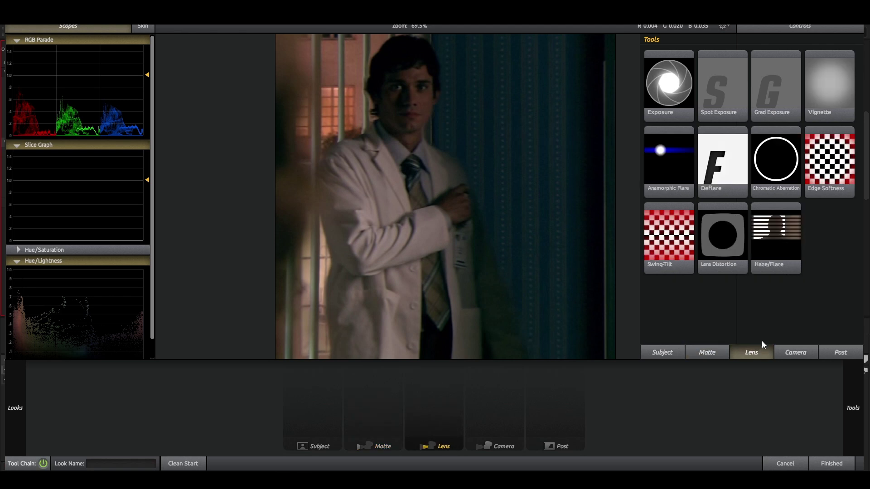
{"action": "double_click", "coordinate": [726, 173]}
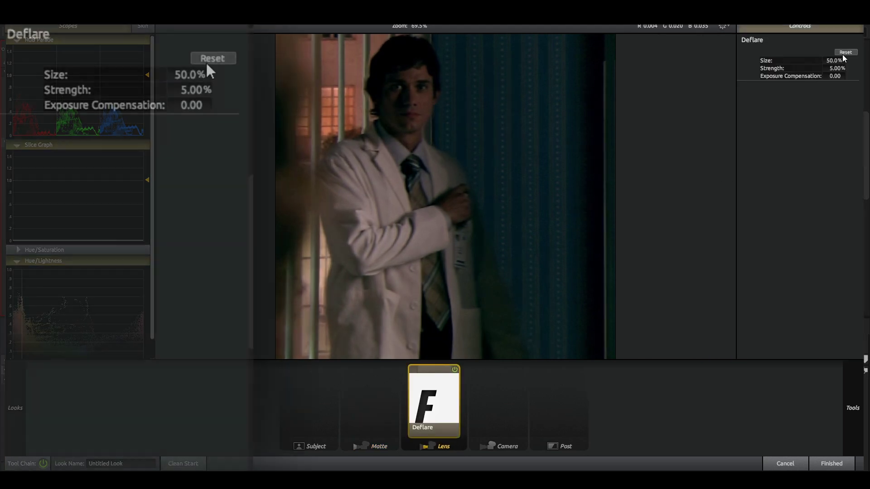
{"action": "left_click_drag", "start_coordinate": [833, 61], "coordinate": [843, 76]}
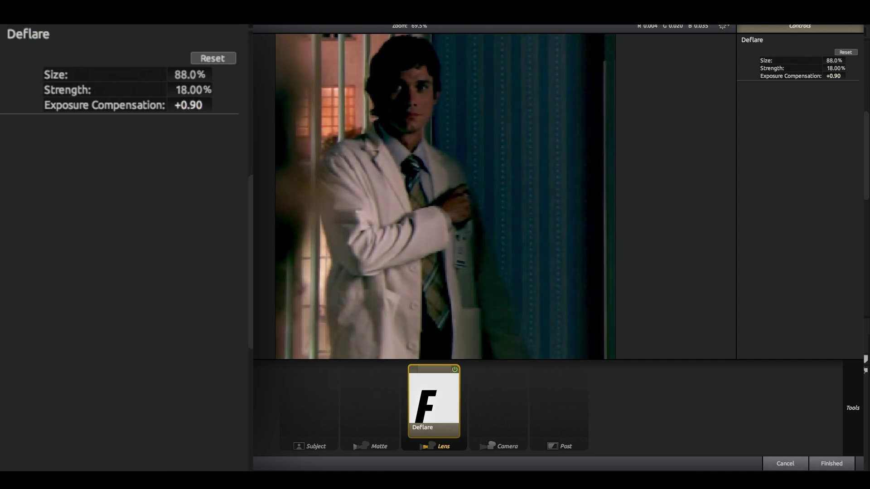
Add a Matte Diffusion tool with Size 70.60%, Grade 3.32 and Highlights Only 64.00%, and apply the finished look.
{"action": "left_click", "coordinate": [854, 399]}
{"action": "left_click", "coordinate": [666, 353]}
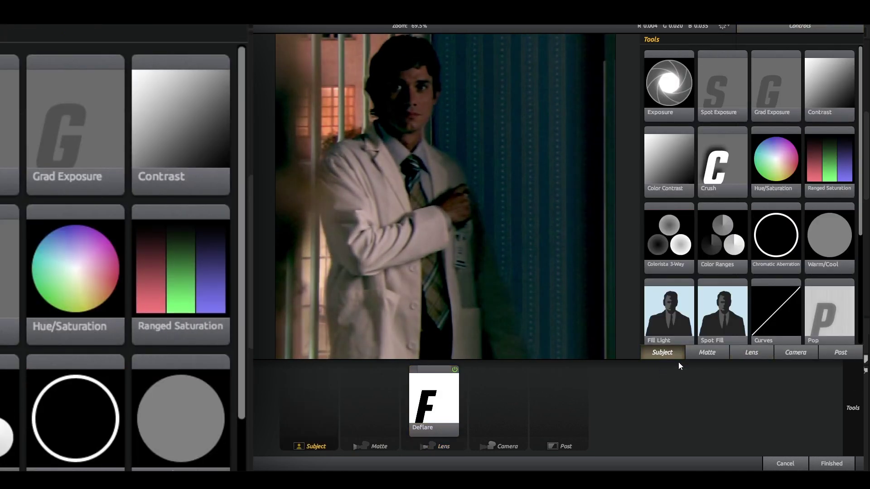
{"action": "left_click", "coordinate": [701, 354]}
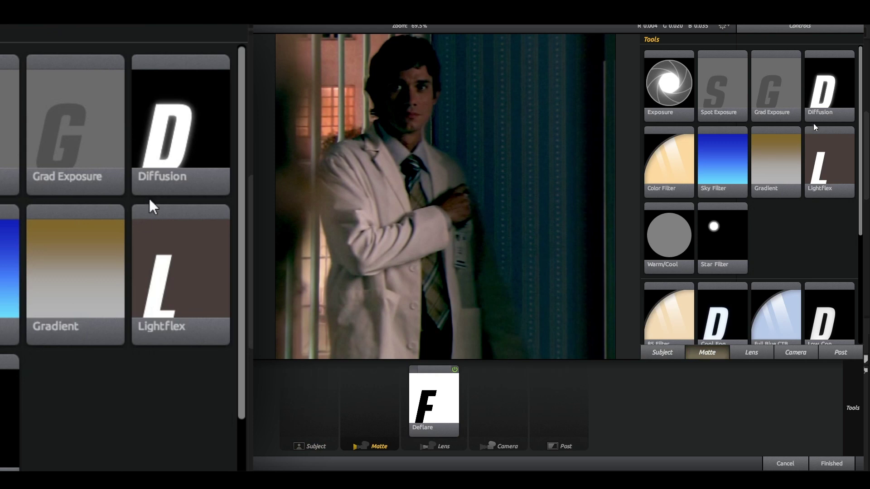
{"action": "double_click", "coordinate": [819, 108]}
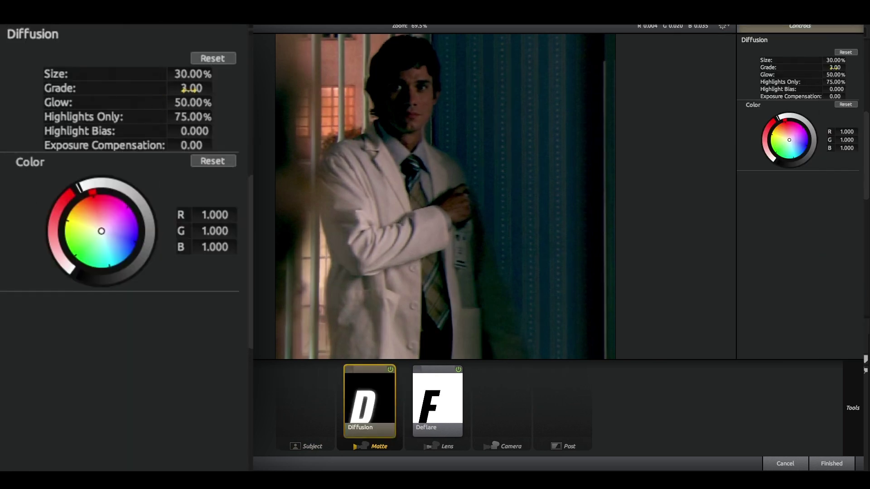
{"action": "left_click_drag", "start_coordinate": [833, 59], "coordinate": [832, 82]}
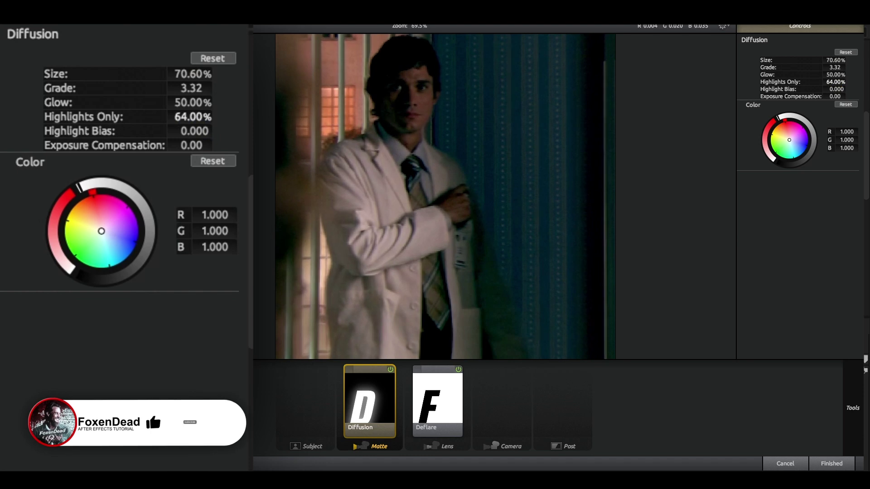
{"action": "left_click", "coordinate": [831, 464]}
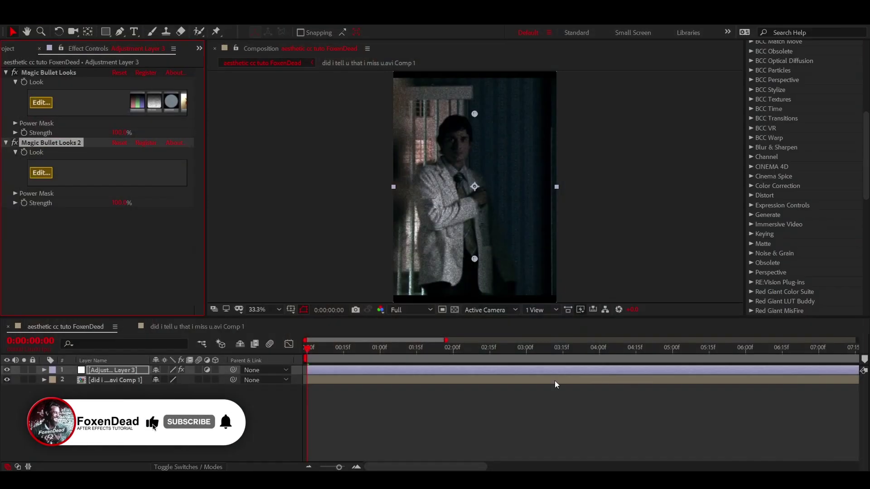
Add an S_Flicker effect with Amplitude 0.35 to the adjustment layer and collapse the settings of all its effects.
{"action": "left_click", "coordinate": [361, 358]}
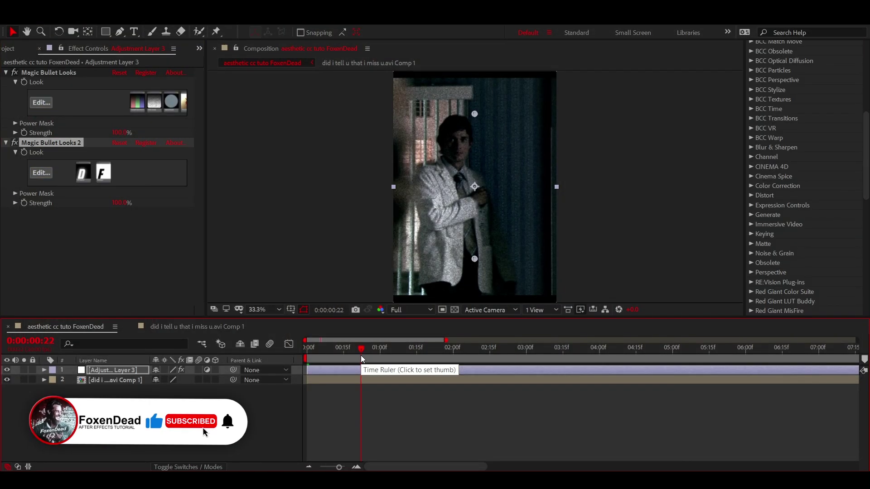
{"action": "key", "text": "ctrl+space"}
{"action": "type", "text": "fli"}
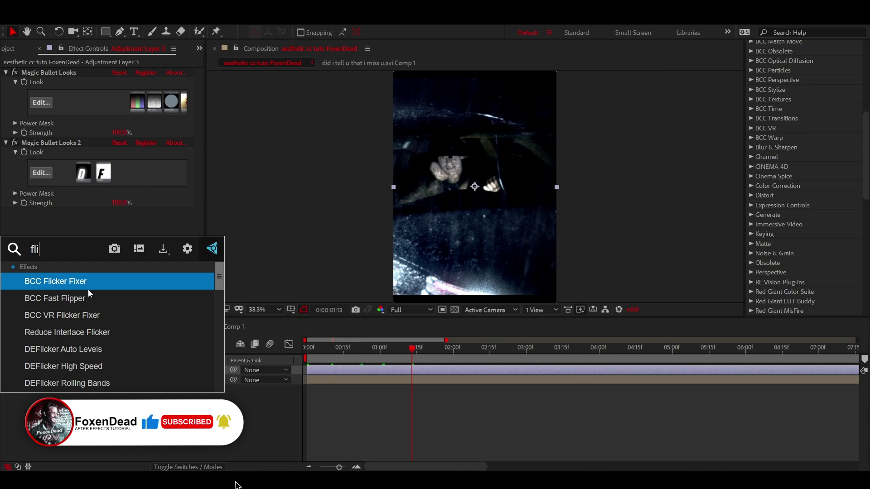
{"action": "scroll", "coordinate": [96, 306], "scroll_direction": "down", "scroll_amount": 3}
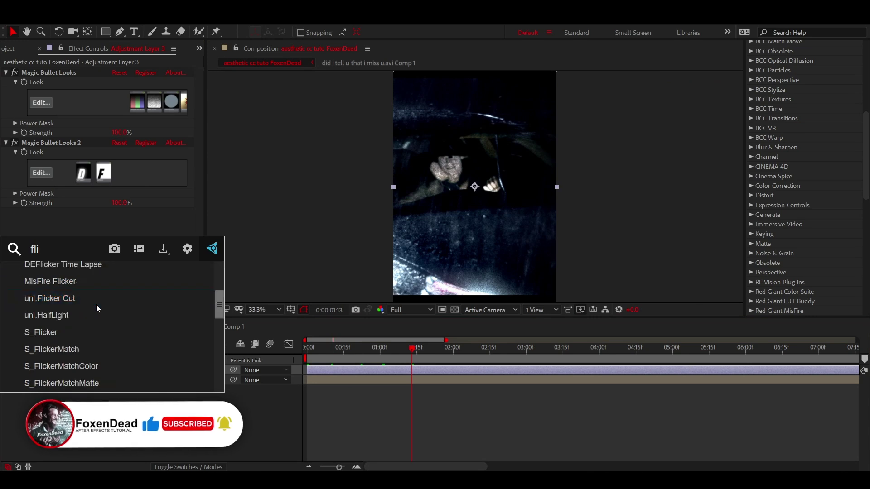
{"action": "left_click", "coordinate": [70, 335]}
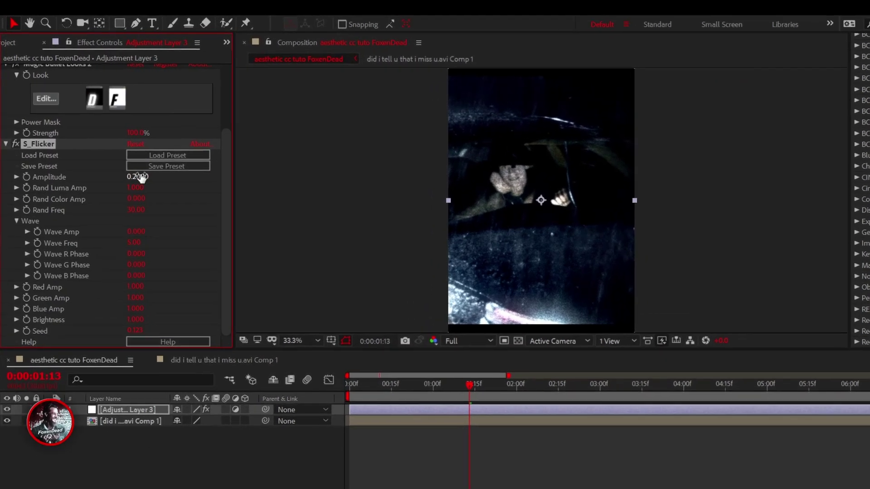
{"action": "left_click_drag", "start_coordinate": [142, 177], "coordinate": [152, 177]}
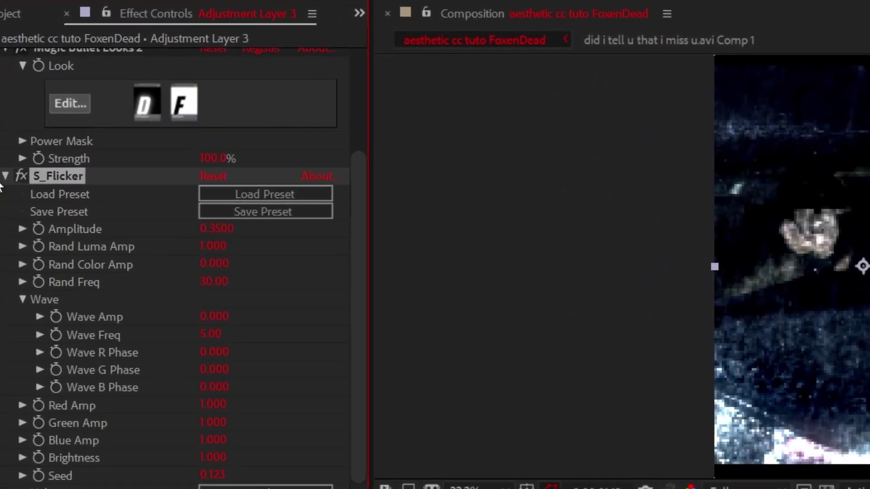
{"action": "left_click", "coordinate": [5, 176]}
{"action": "left_click", "coordinate": [5, 58]}
{"action": "left_click", "coordinate": [5, 75]}
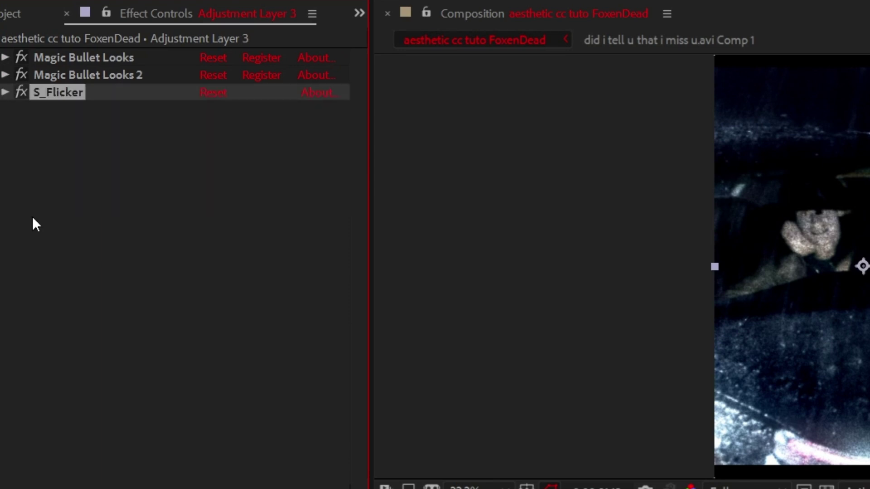
Add a third Magic Bullet Looks effect to the adjustment layer and open its look for editing.
{"action": "key", "text": "ctrl+space"}
{"action": "type", "text": "lool"}
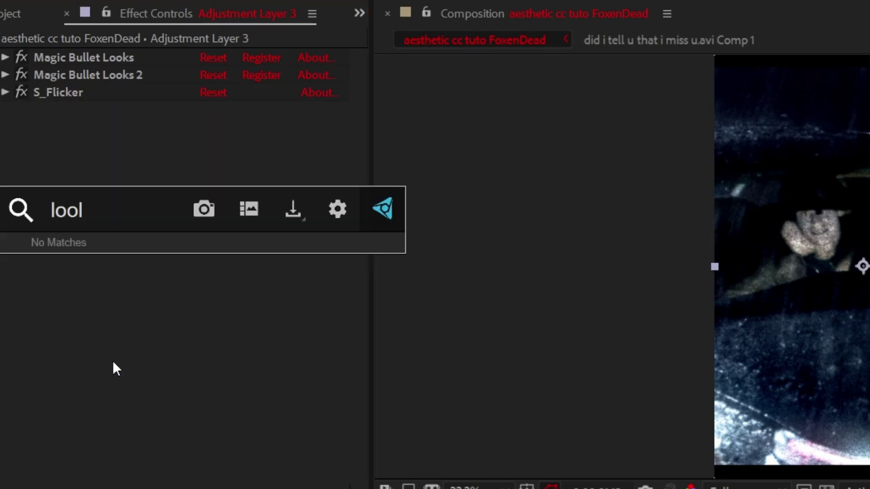
{"action": "key", "text": "BackSpace"}
{"action": "type", "text": "k"}
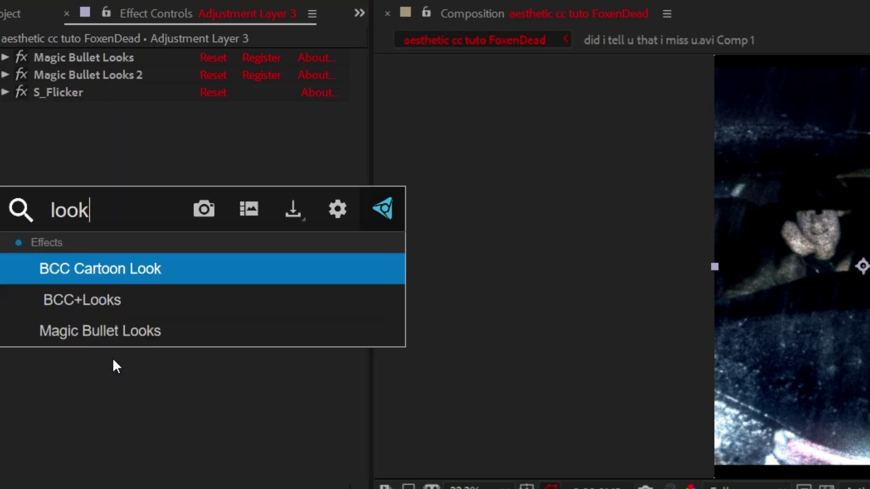
{"action": "left_click", "coordinate": [86, 331]}
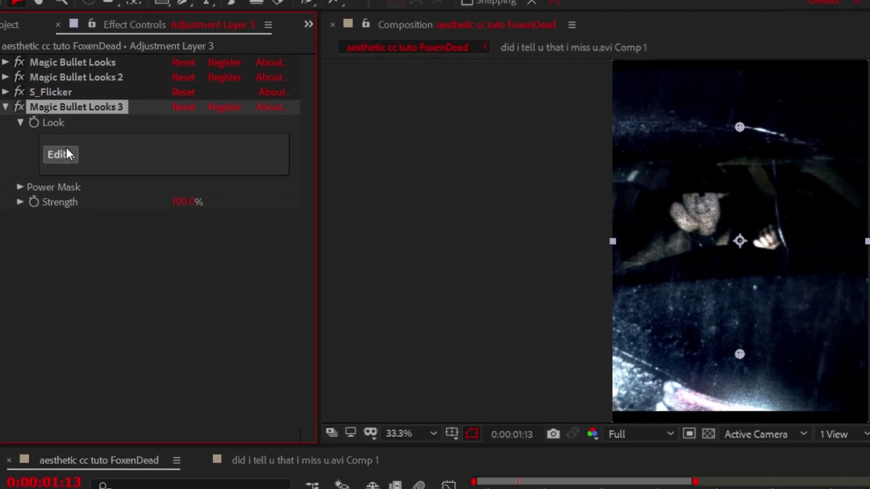
{"action": "left_click", "coordinate": [68, 161]}
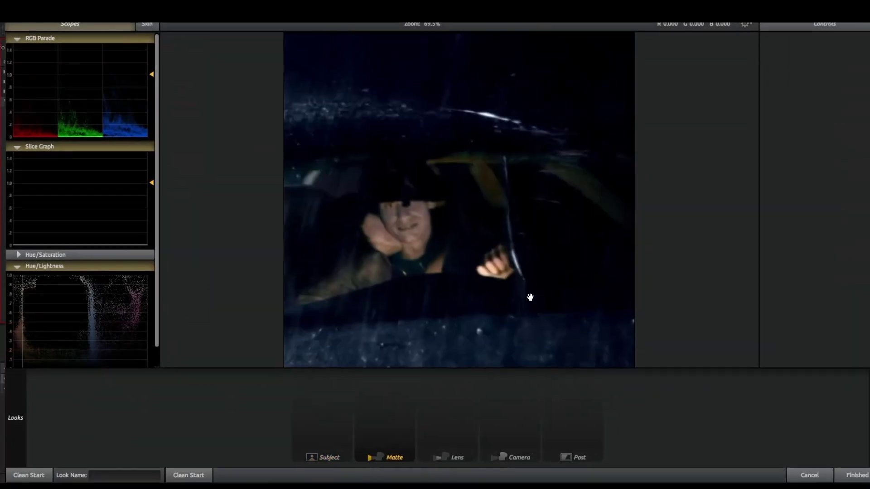
Add a Post Colorista 3-Way tool with RGB highlights 0.9136/0.9475/1.1389, midtones 1.2549/0.8537/0.8914 and shadows 0.9328/0.9391/1.0000.
{"action": "mouse_move", "coordinate": [866, 408]}
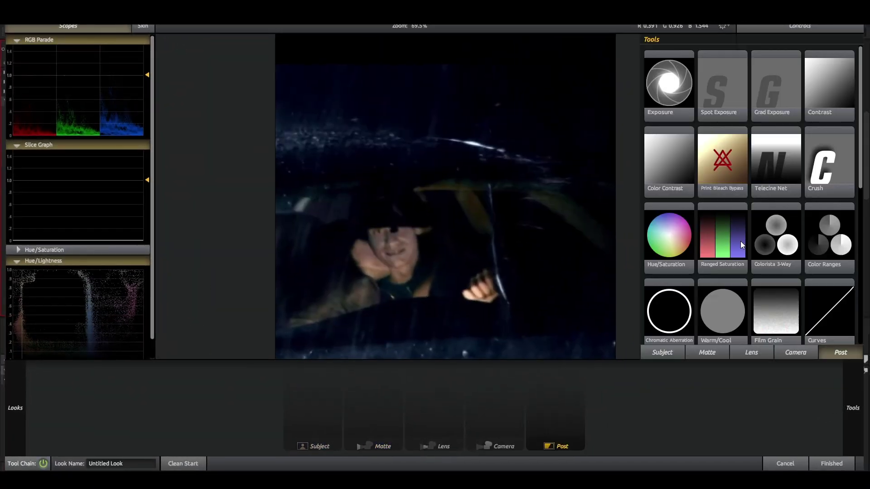
{"action": "double_click", "coordinate": [776, 244]}
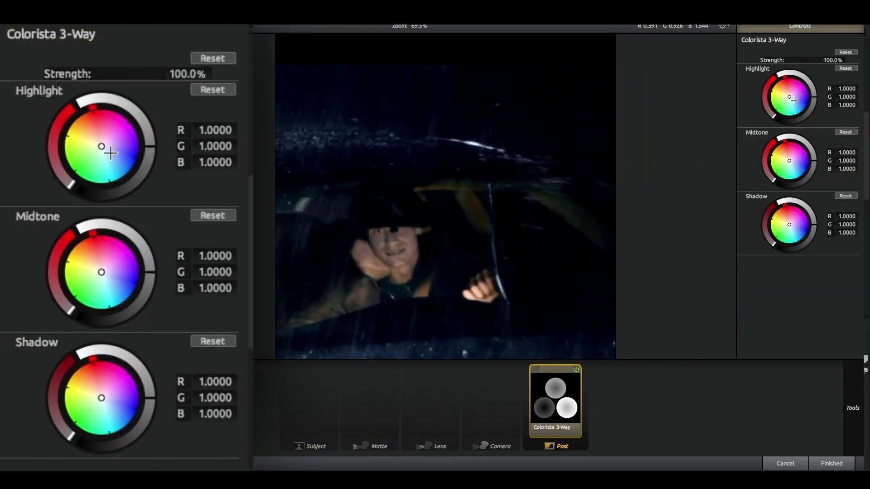
{"action": "left_click_drag", "start_coordinate": [793, 154], "coordinate": [787, 150]}
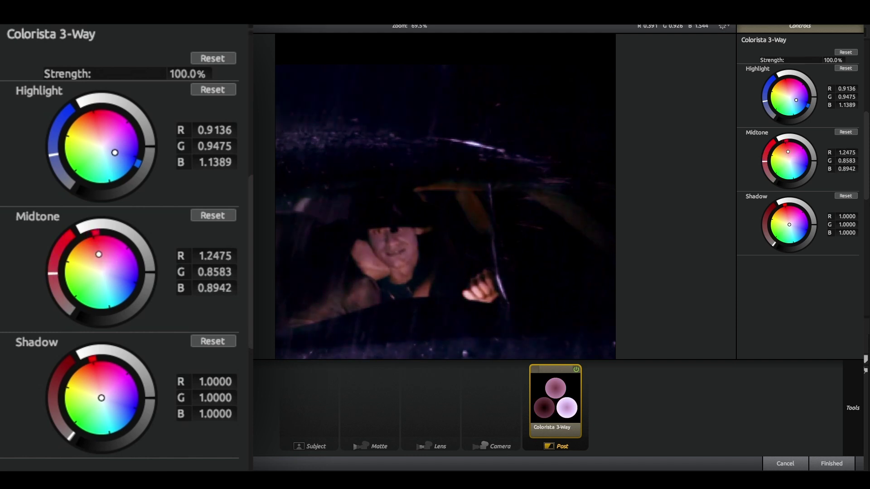
{"action": "left_click_drag", "start_coordinate": [799, 223], "coordinate": [796, 228]}
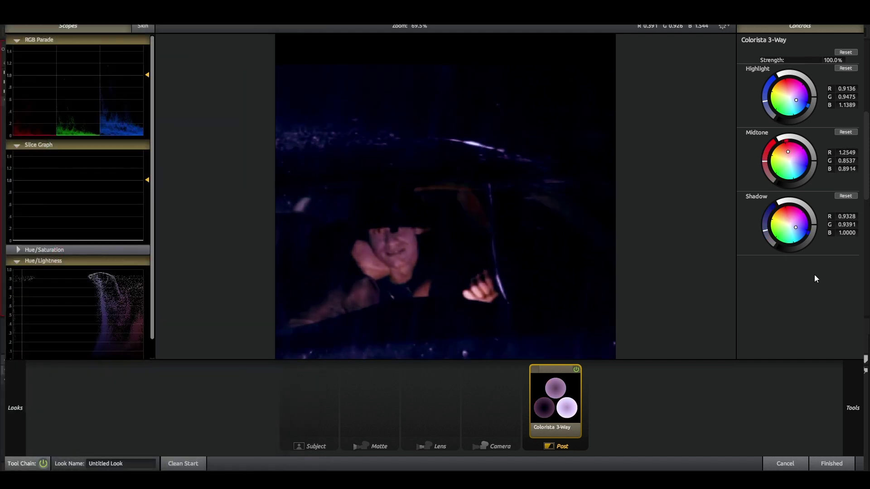
Apply the Colorista look and set the Strength of Magic Bullet Looks 3 to 25%.
{"action": "left_click", "coordinate": [825, 458]}
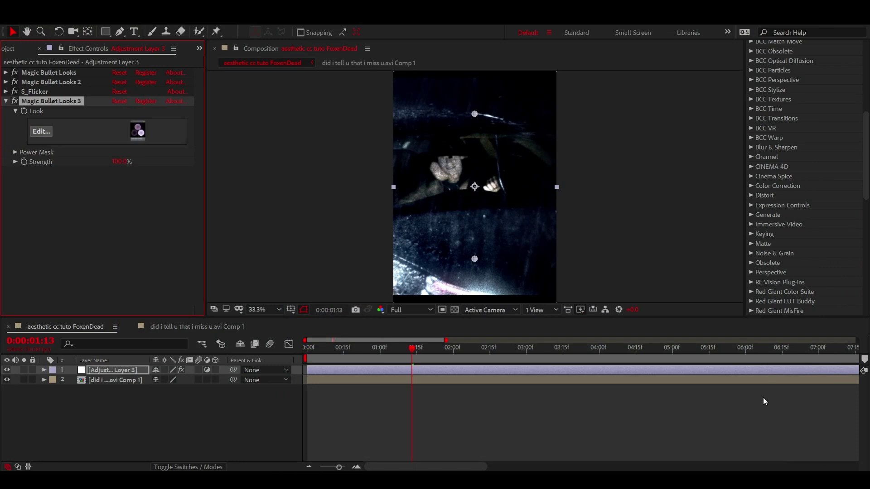
{"action": "left_click", "coordinate": [120, 162]}
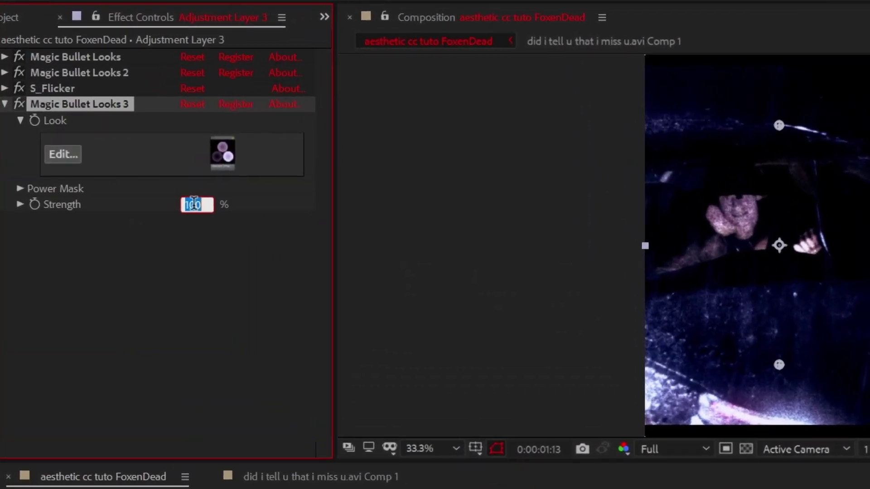
{"action": "type", "text": "25"}
{"action": "left_click", "coordinate": [222, 247]}
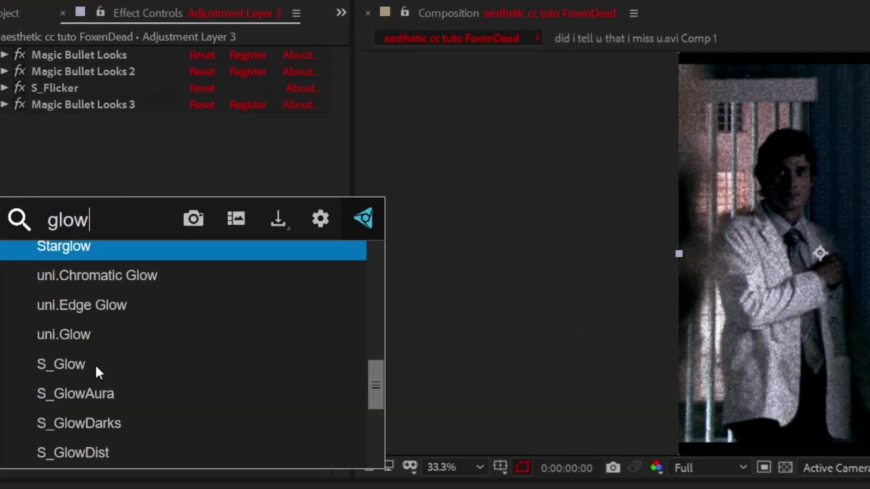
Add an S_Glow effect to the adjustment layer and enable its Subpixel option.
{"action": "scroll", "coordinate": [100, 363], "scroll_direction": "down", "scroll_amount": 1}
{"action": "left_click", "coordinate": [81, 303]}
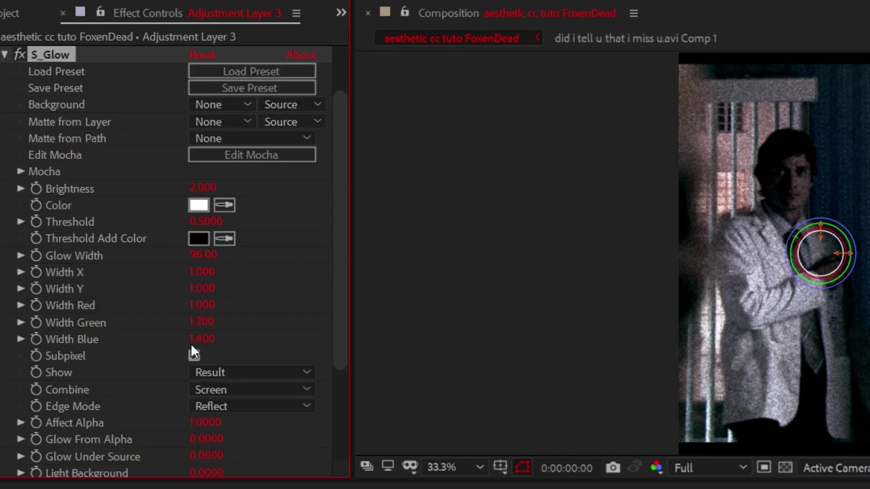
{"action": "left_click", "coordinate": [193, 355]}
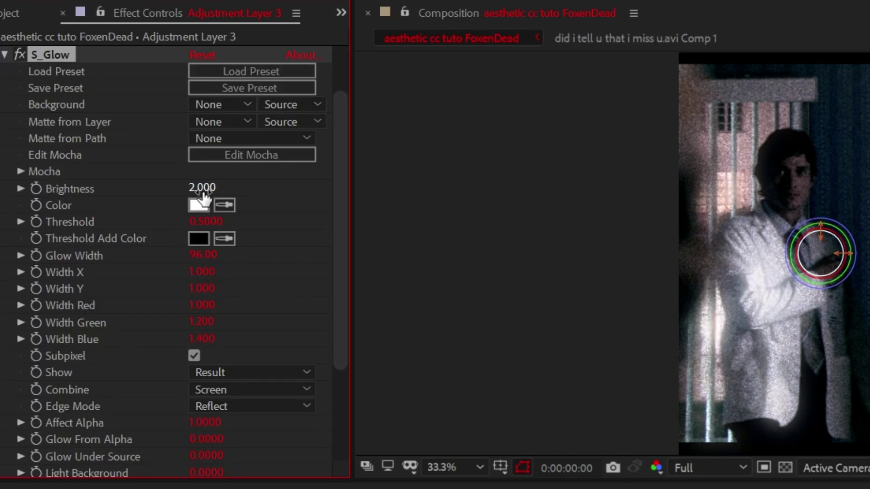
Set the glow's Glow Width to 140 and its Brightness to 0.3.
{"action": "left_click_drag", "start_coordinate": [205, 192], "coordinate": [231, 191]}
{"action": "left_click_drag", "start_coordinate": [202, 255], "coordinate": [249, 262]}
{"action": "left_click_drag", "start_coordinate": [199, 192], "coordinate": [16, 199]}
{"action": "left_click", "coordinate": [204, 186]}
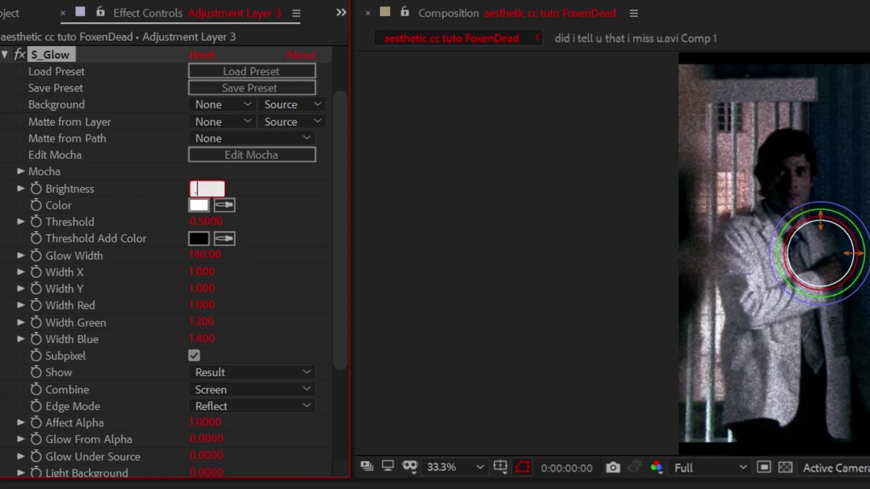
{"action": "left_click", "coordinate": [248, 188]}
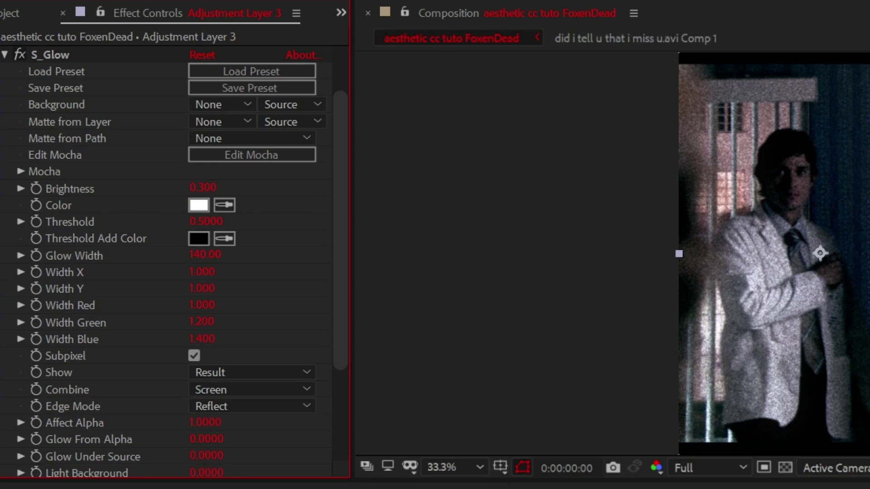
Compare the frame at 0:00:01:00 with and without the glow, and move S_Glow directly below Magic Bullet Looks 2.
{"action": "left_click", "coordinate": [589, 488]}
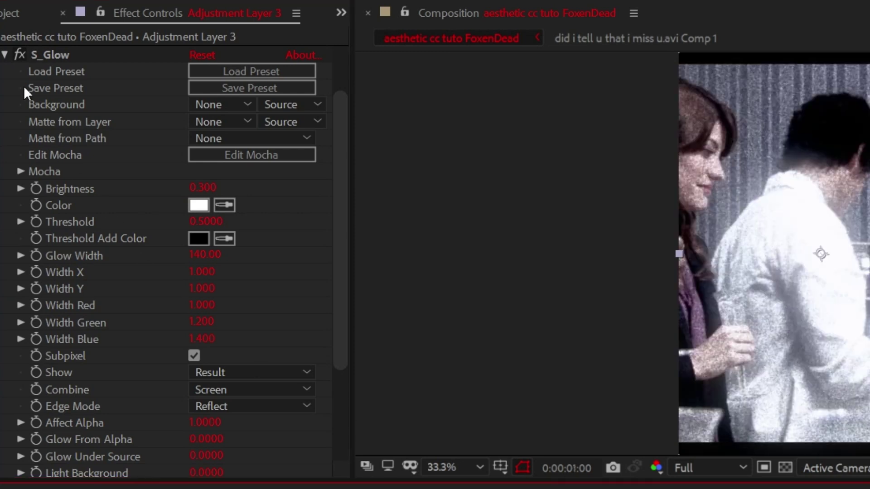
{"action": "left_click", "coordinate": [20, 55]}
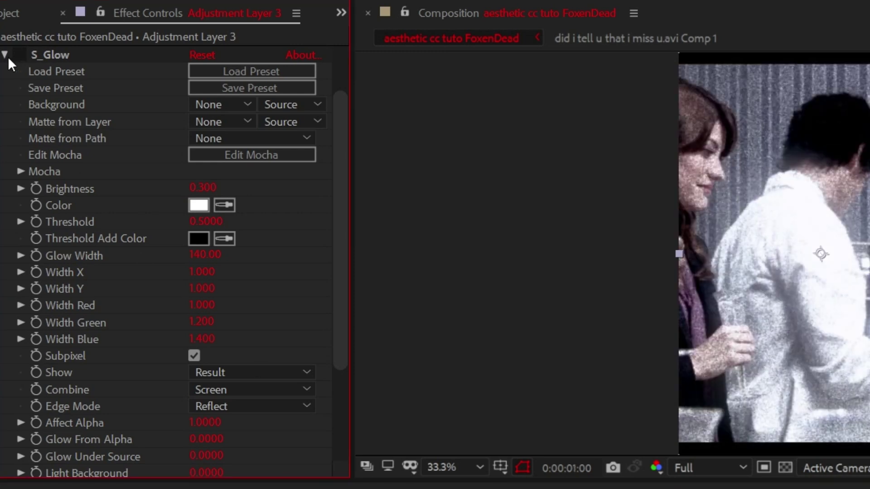
{"action": "left_click", "coordinate": [7, 55]}
{"action": "left_click_drag", "start_coordinate": [25, 122], "coordinate": [91, 75]}
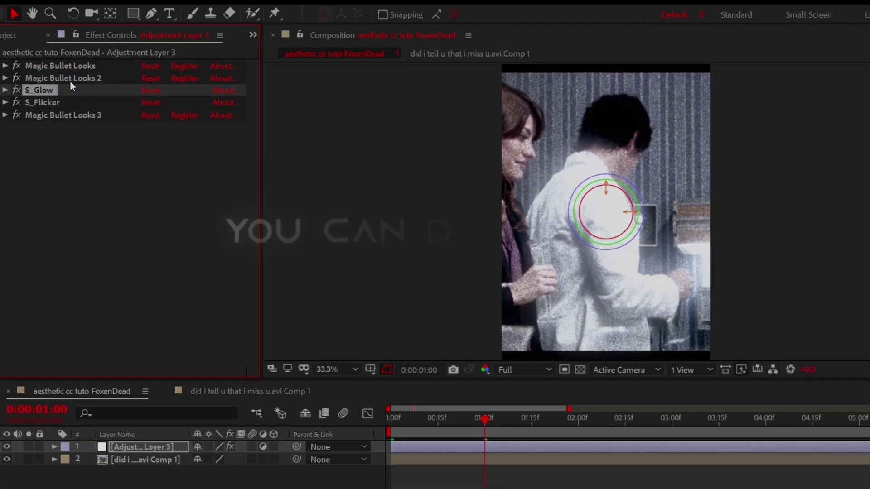